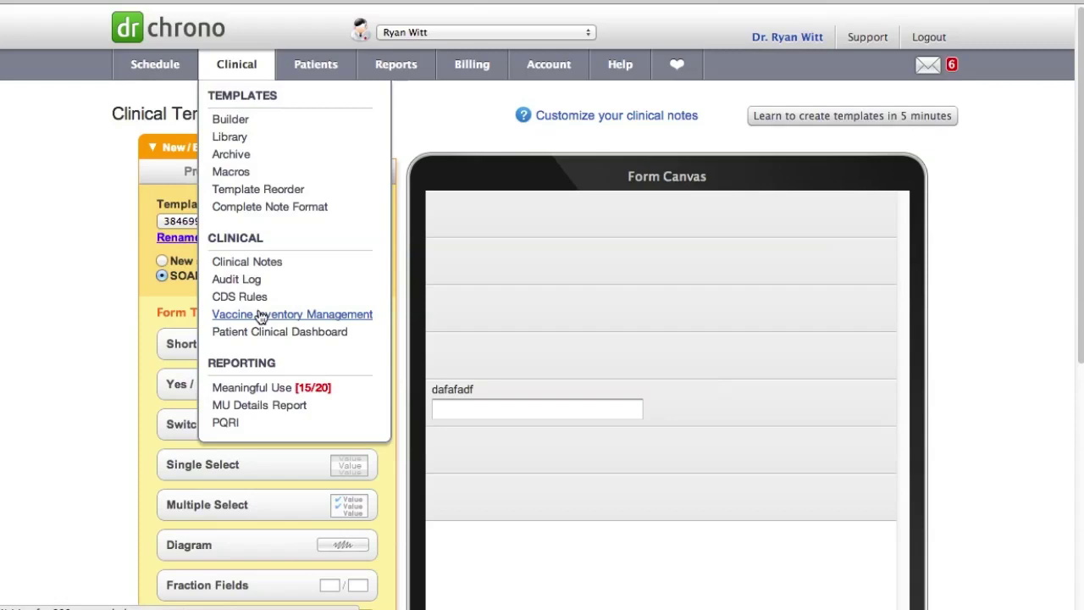
Step: Open the vaccine inventory management page and import the existing custom procedures into the inventory
{"action": "left_click", "coordinate": [261, 315]}
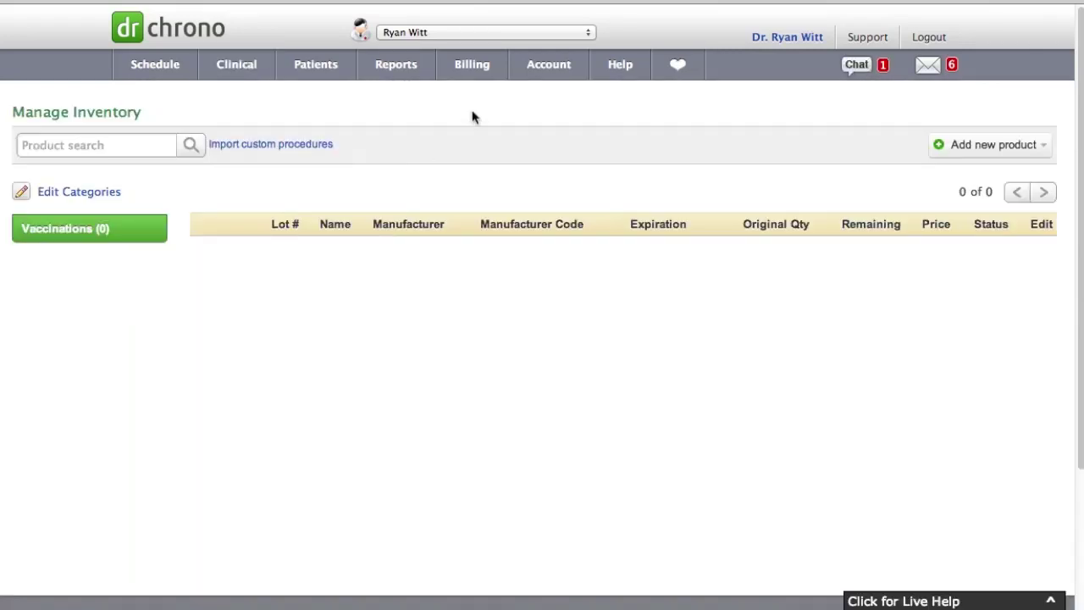
{"action": "mouse_move", "coordinate": [487, 71]}
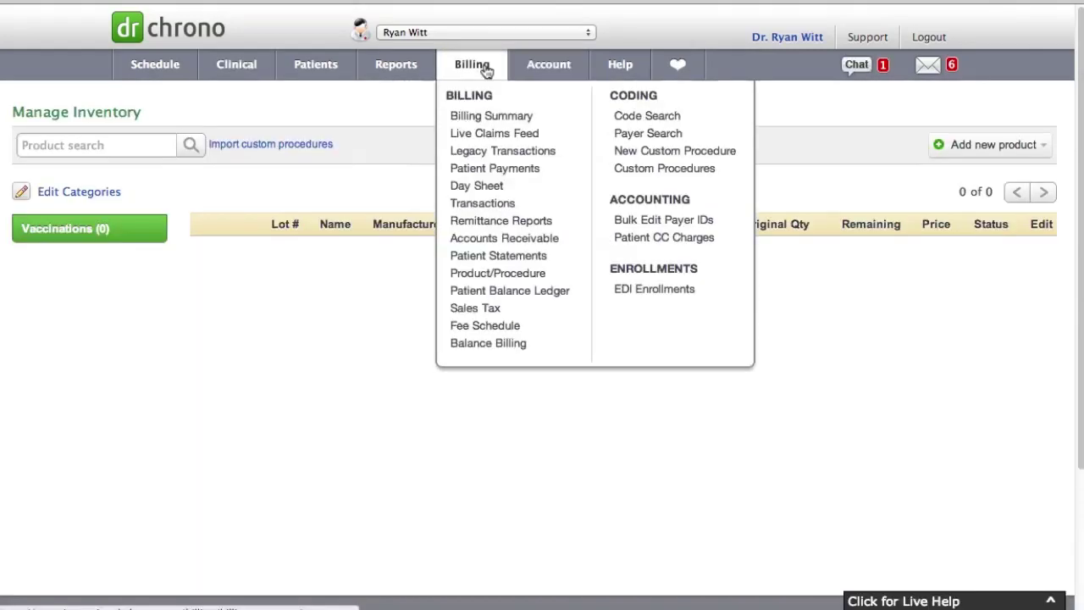
{"action": "left_click", "coordinate": [650, 172]}
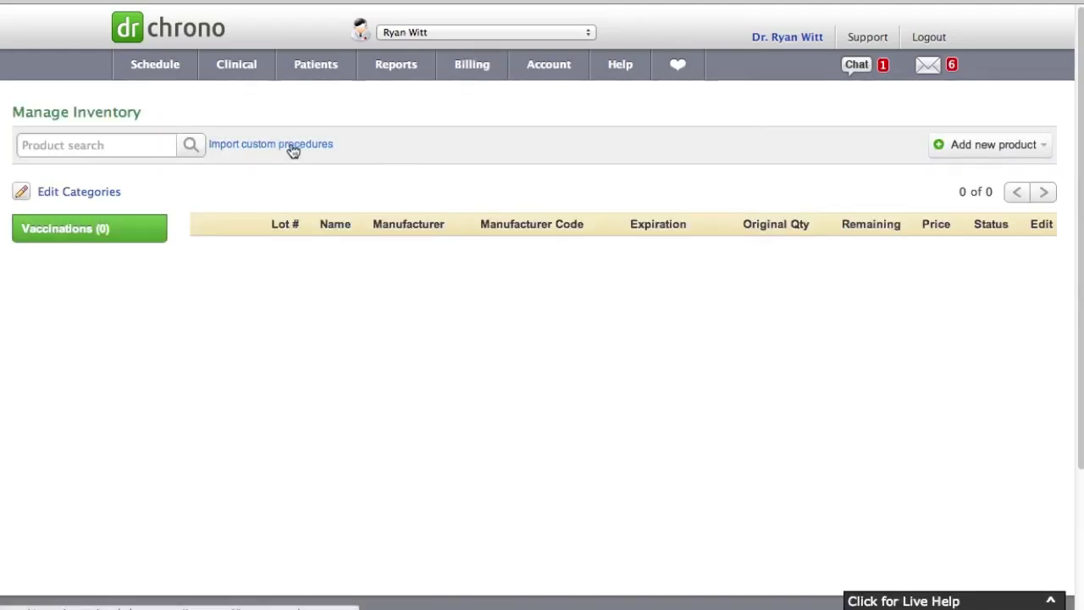
{"action": "left_click", "coordinate": [292, 148]}
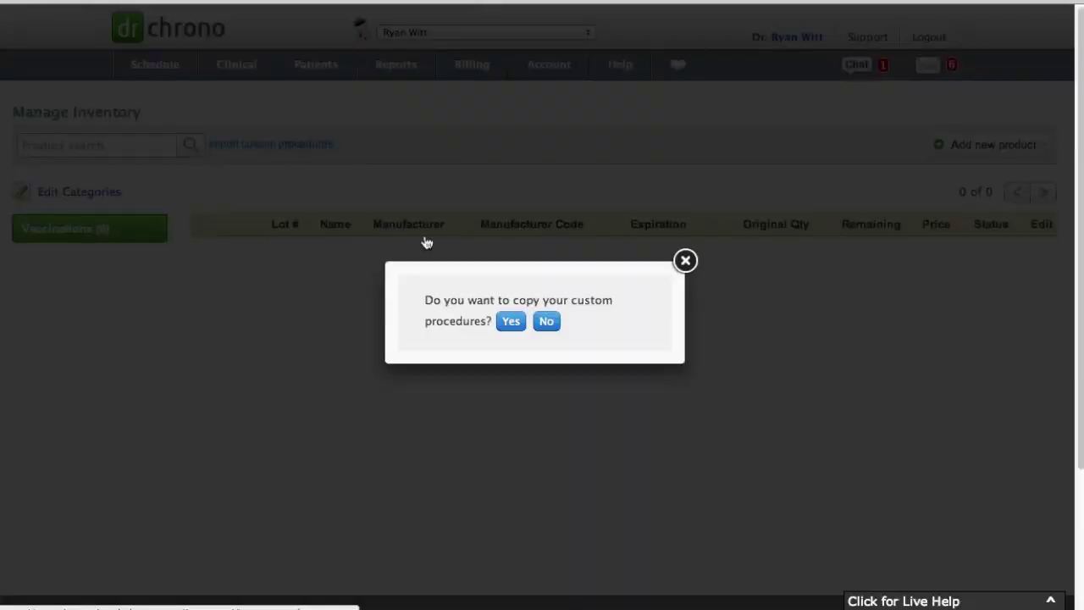
{"action": "left_click", "coordinate": [508, 328]}
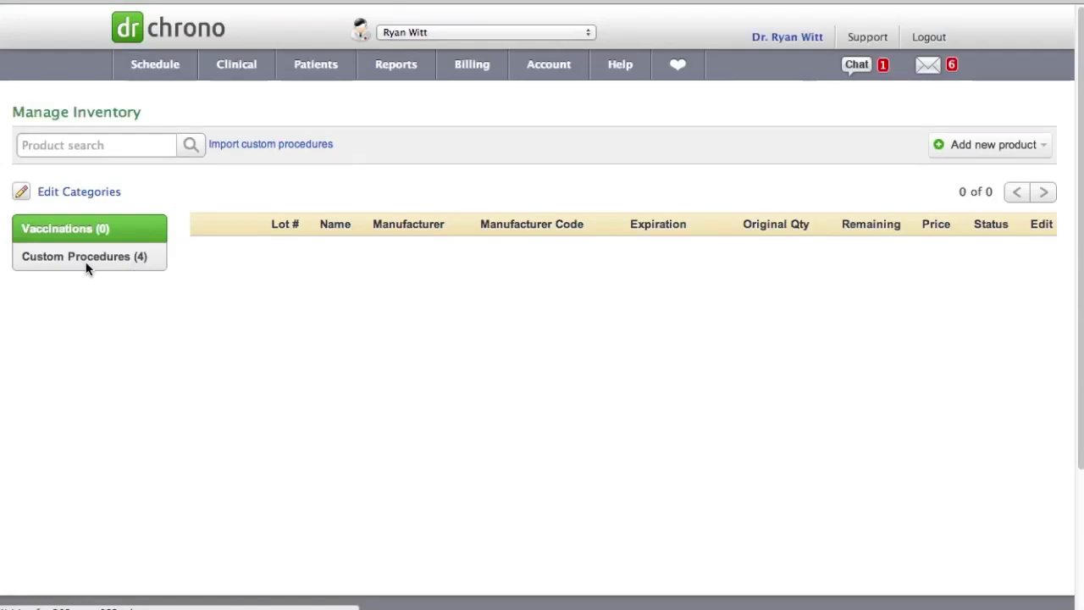
Step: Set the quantity of the laser tattoo removal service in the Custom Procedures category to 10 and save it
{"action": "left_click", "coordinate": [85, 263]}
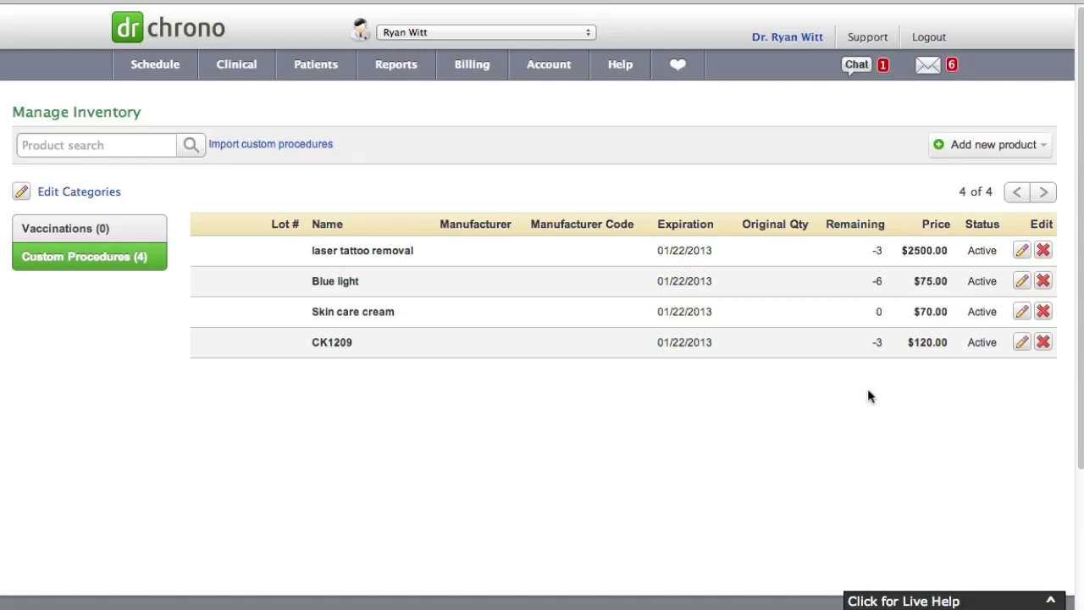
{"action": "left_click", "coordinate": [1021, 250]}
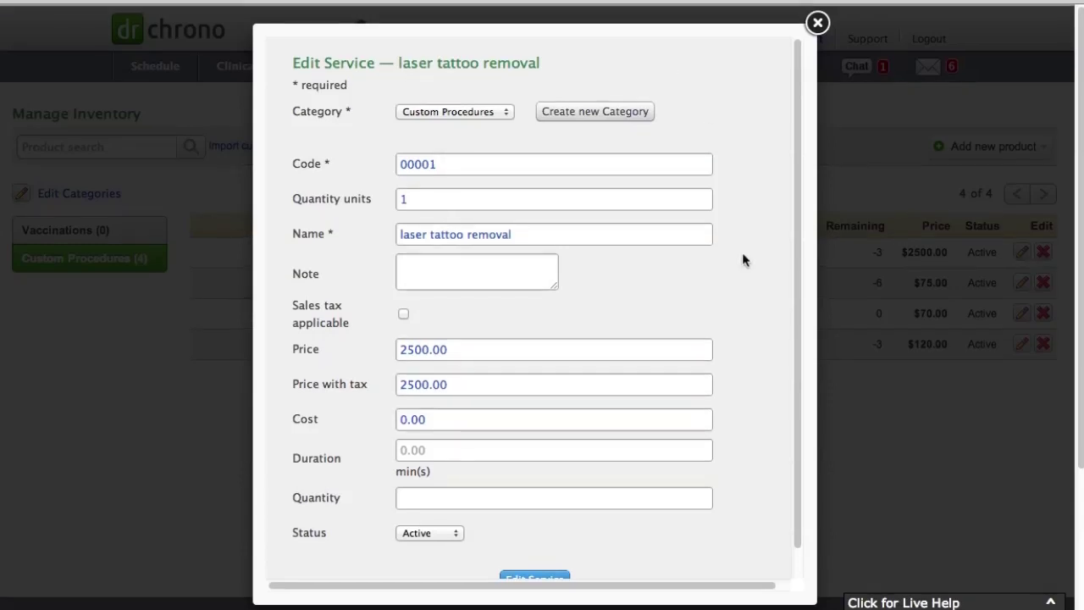
{"action": "scroll", "coordinate": [743, 260], "scroll_direction": "down", "scroll_amount": 1}
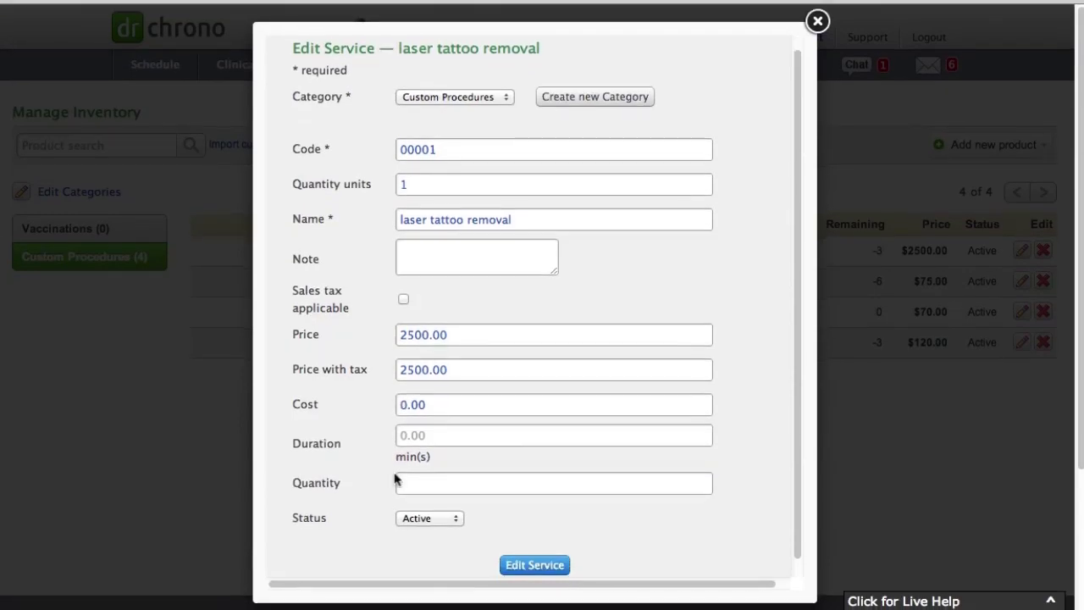
{"action": "left_click", "coordinate": [423, 478]}
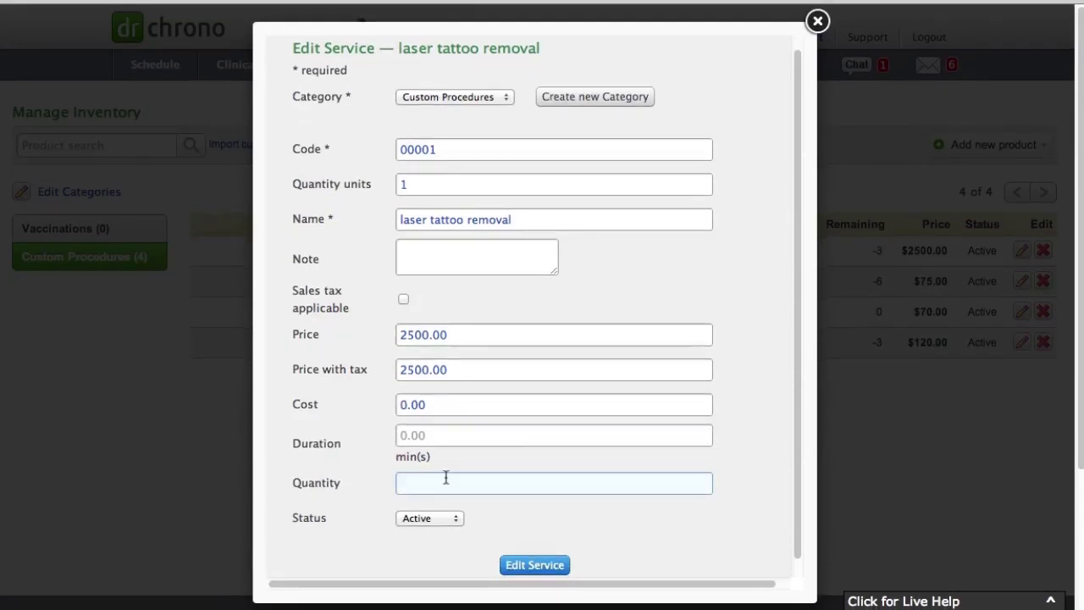
{"action": "type", "text": "10"}
{"action": "left_click", "coordinate": [514, 564]}
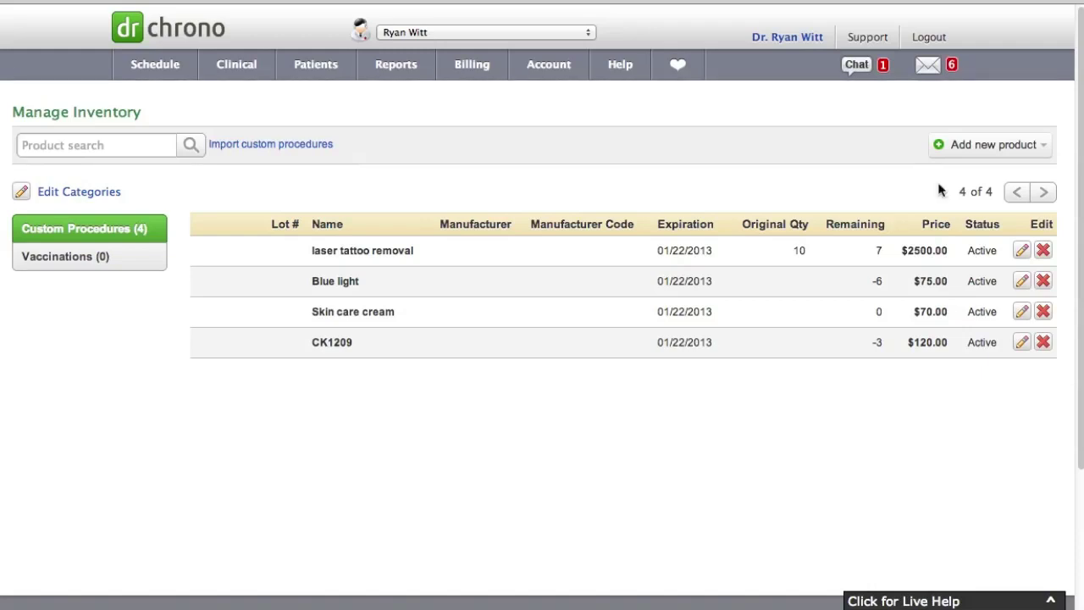
{"action": "left_click", "coordinate": [987, 145]}
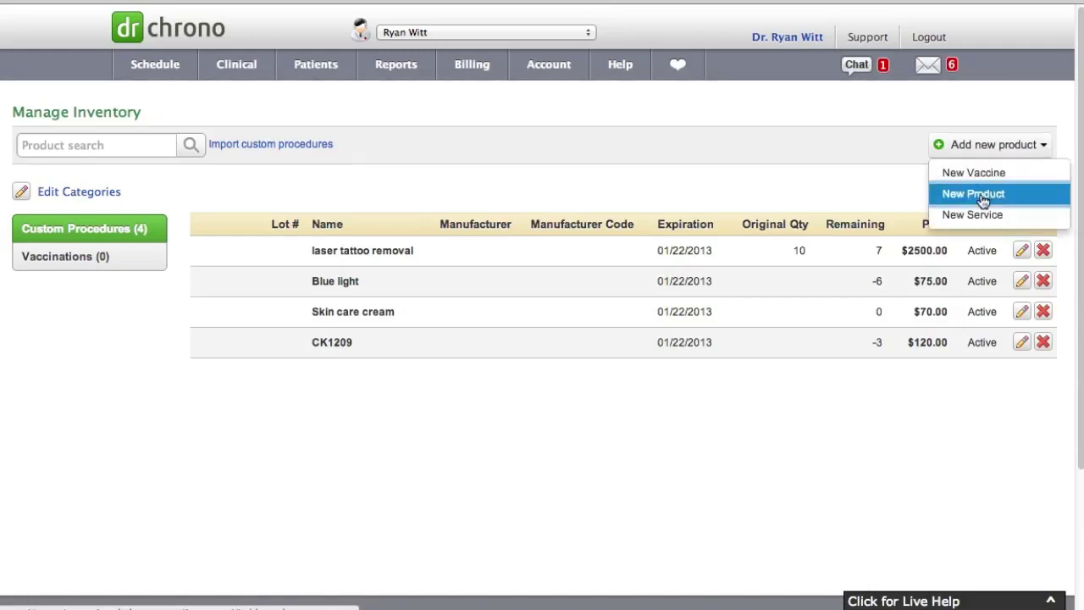
{"action": "left_click", "coordinate": [982, 194]}
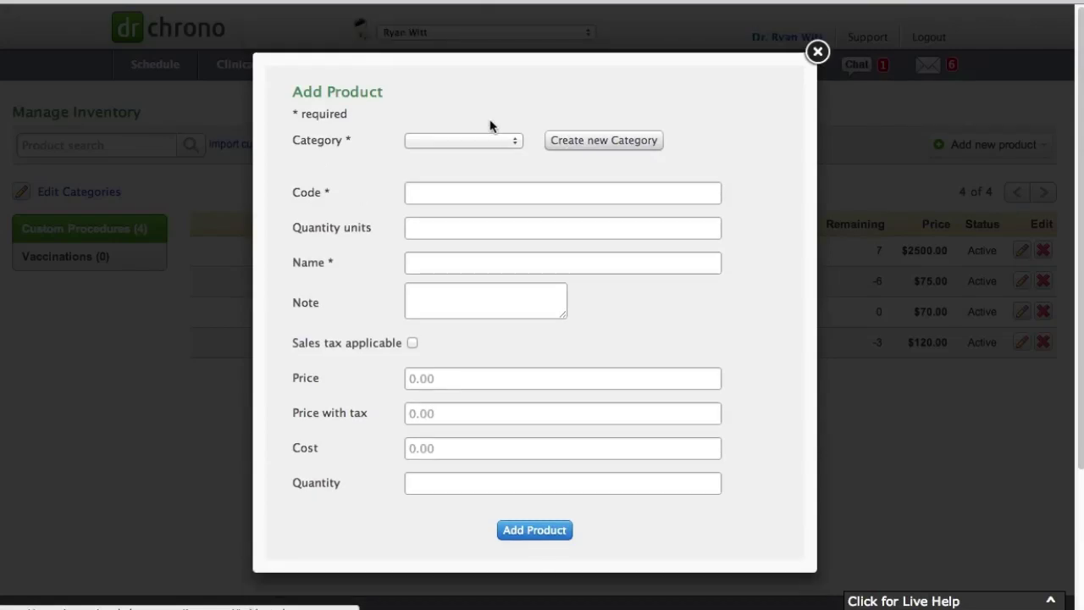
{"action": "left_click", "coordinate": [444, 139]}
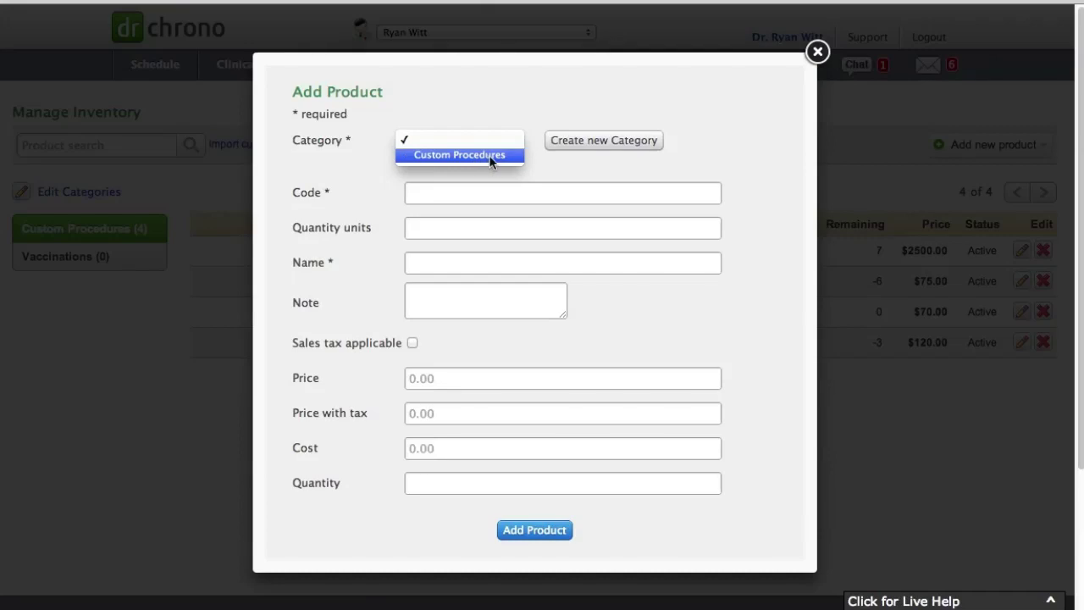
{"action": "left_click", "coordinate": [598, 145]}
{"action": "left_click", "coordinate": [603, 145]}
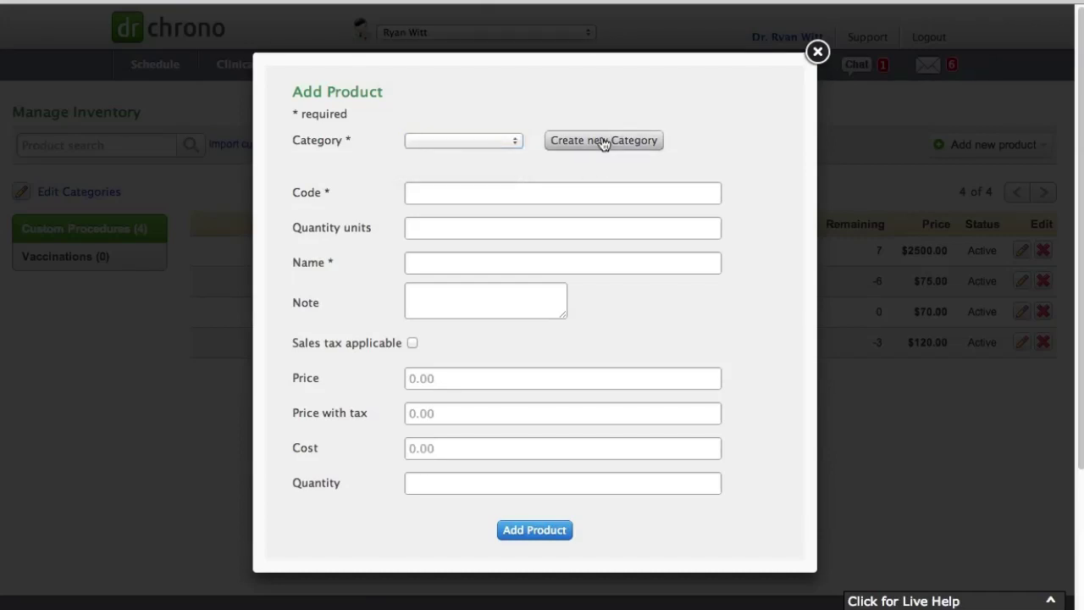
{"action": "left_click", "coordinate": [503, 141]}
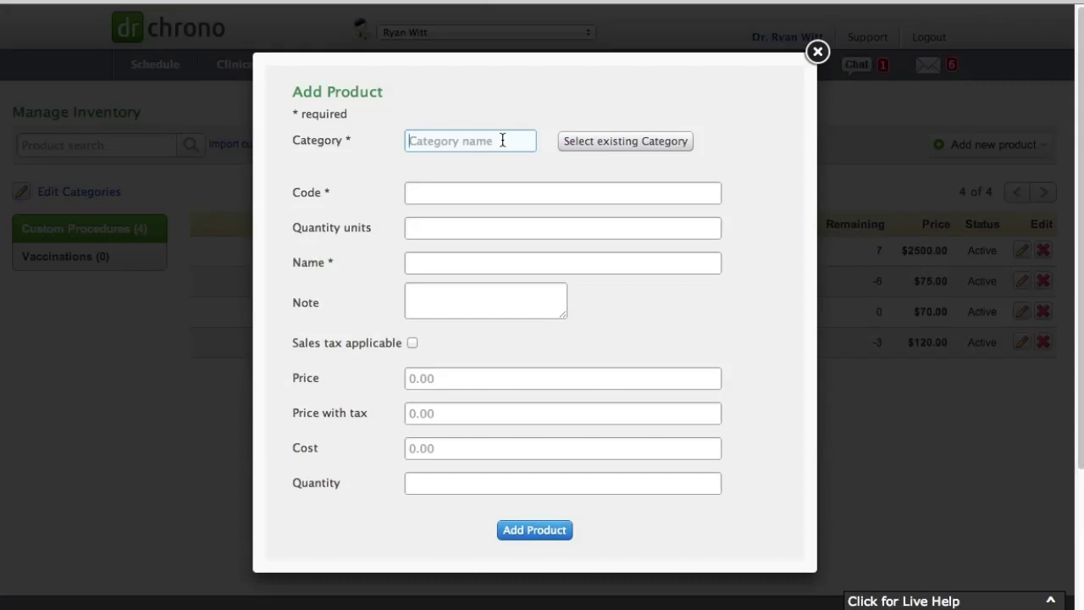
{"action": "type", "text": "Product"}
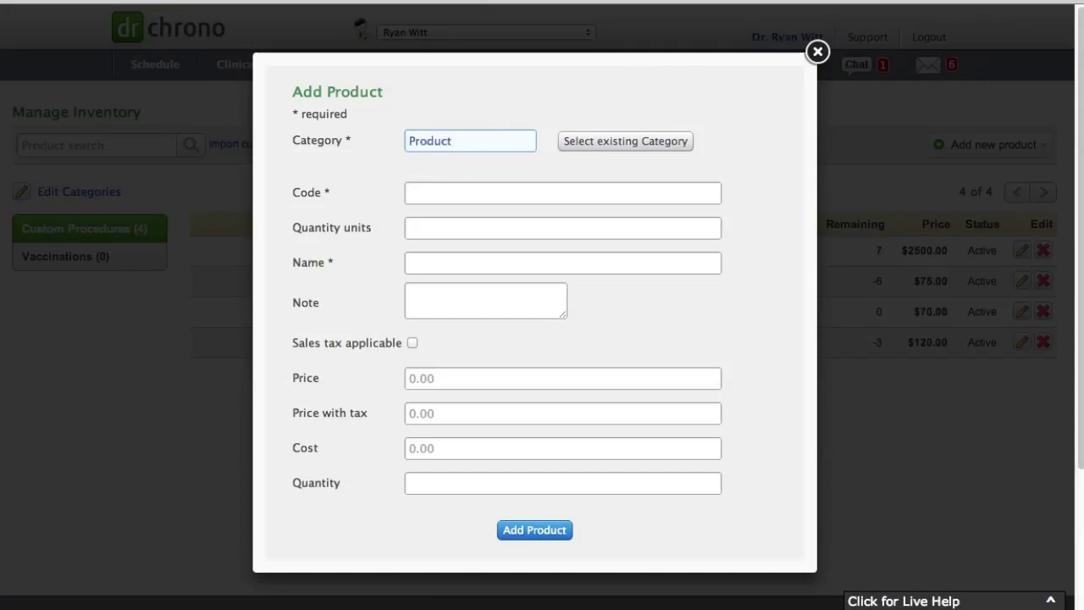
{"action": "type", "text": "s"}
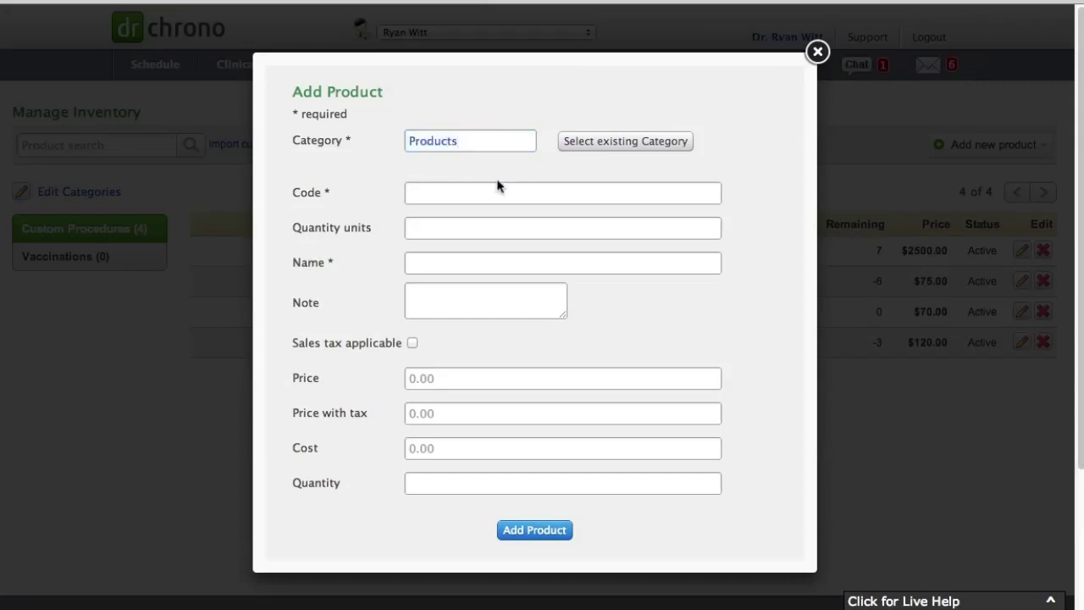
{"action": "left_click", "coordinate": [460, 196]}
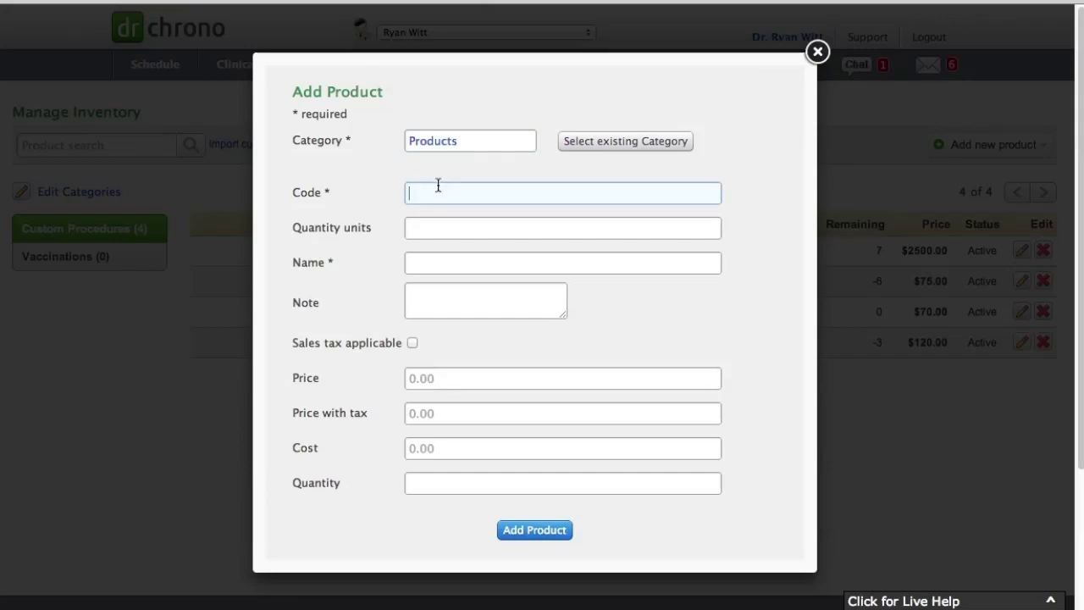
{"action": "type", "text": "CK"}
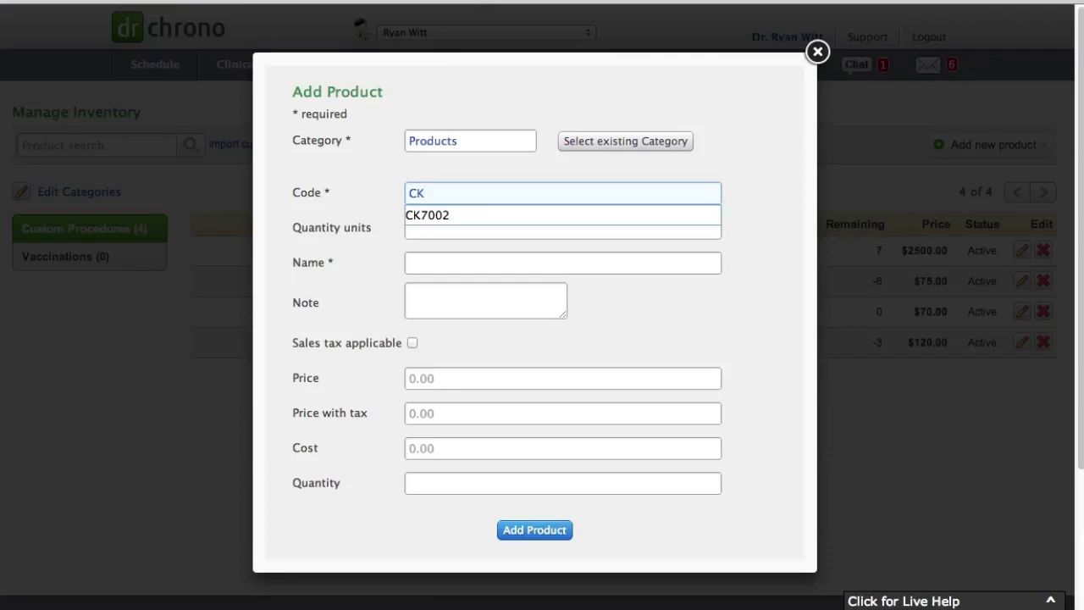
{"action": "key", "text": "Down"}
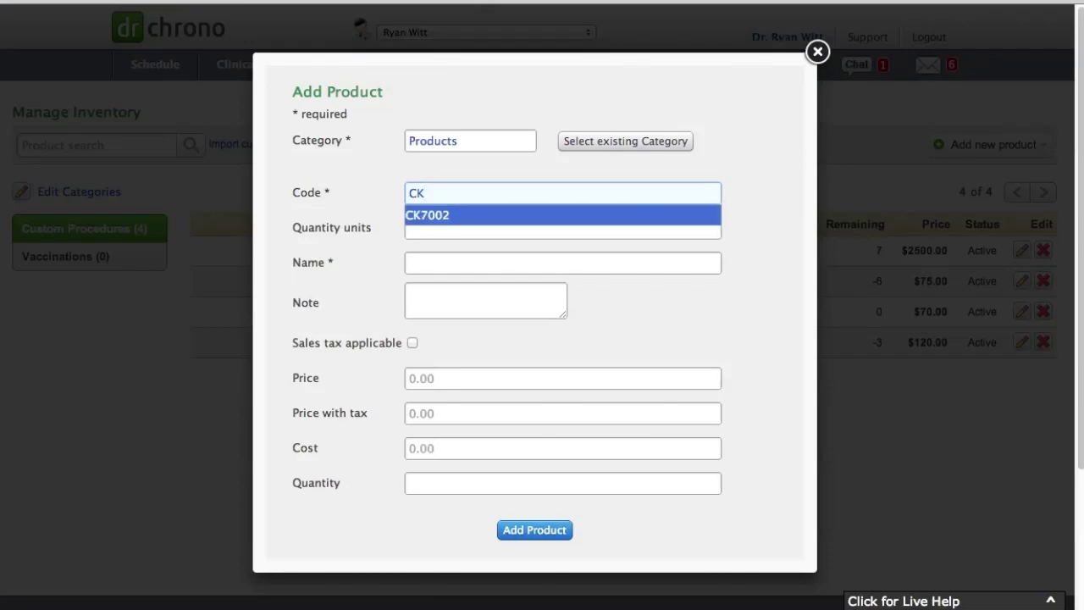
{"action": "type", "text": "K "}
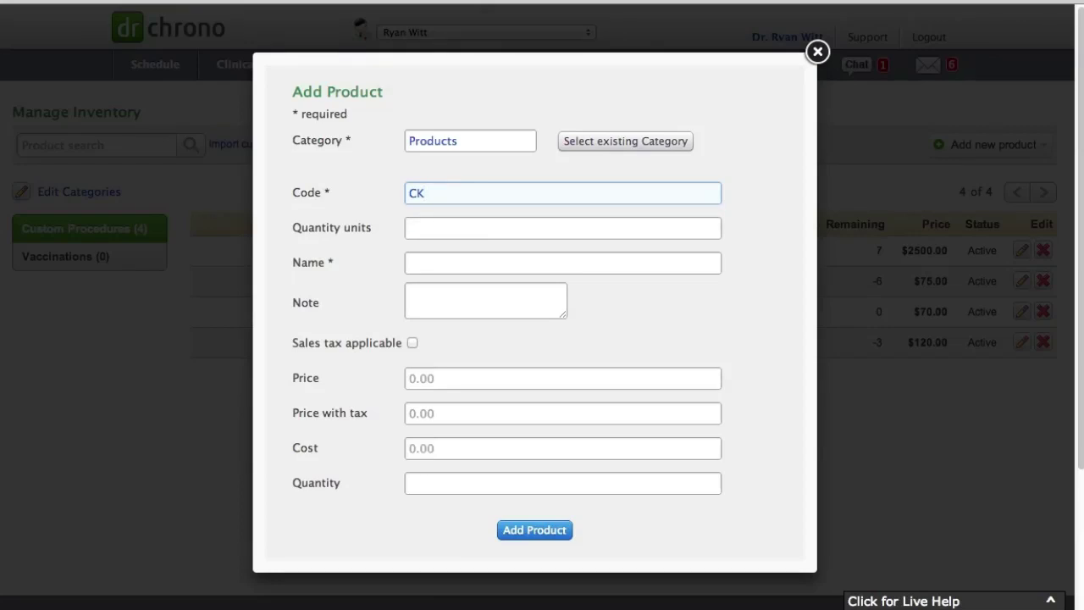
{"action": "type", "text": "7003"}
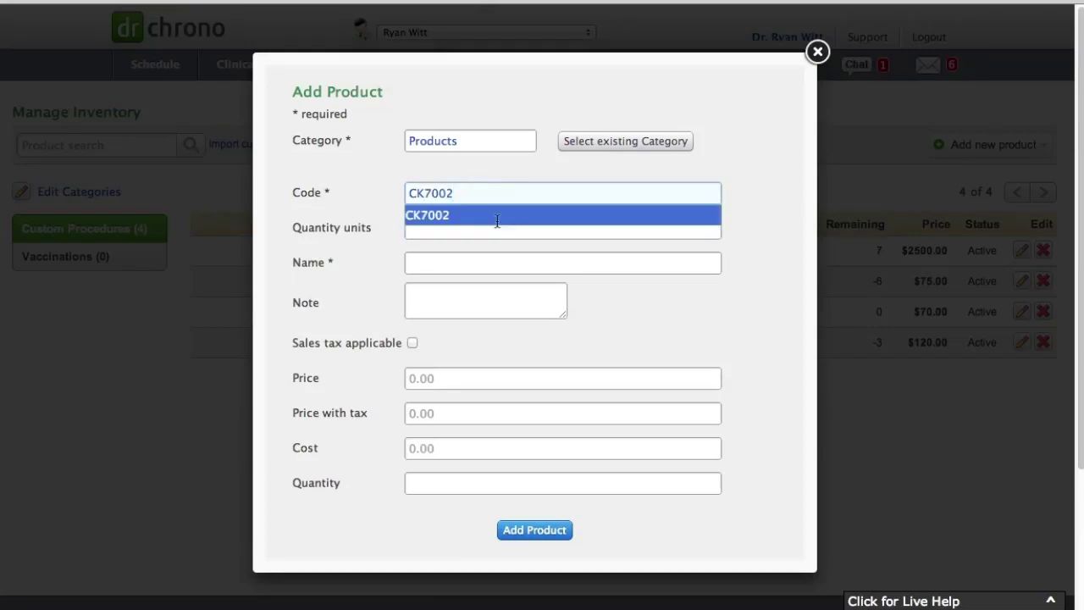
{"action": "left_click", "coordinate": [484, 218]}
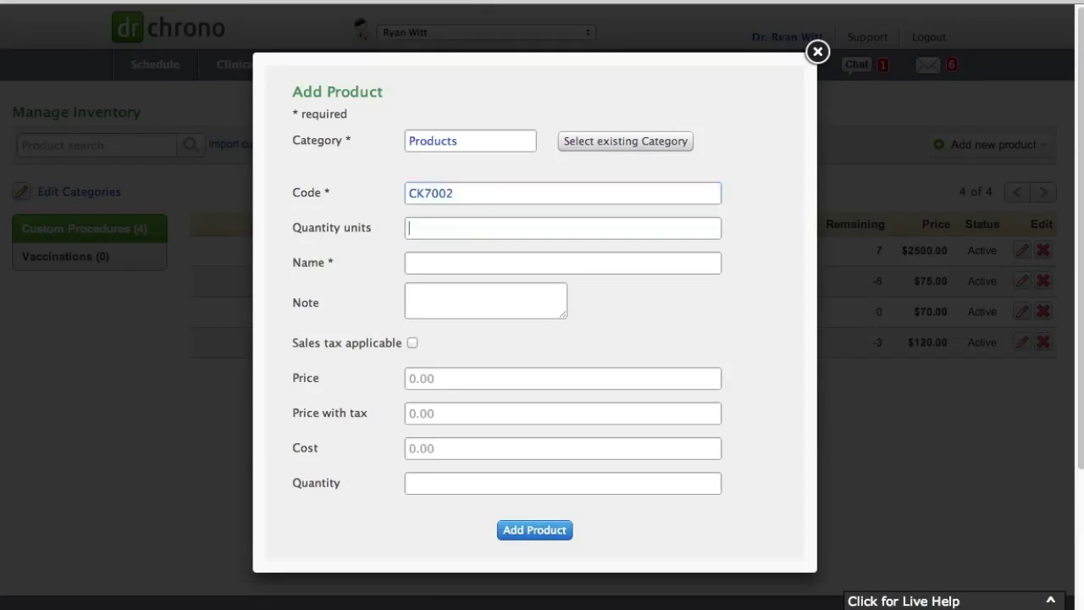
{"action": "left_click", "coordinate": [519, 532]}
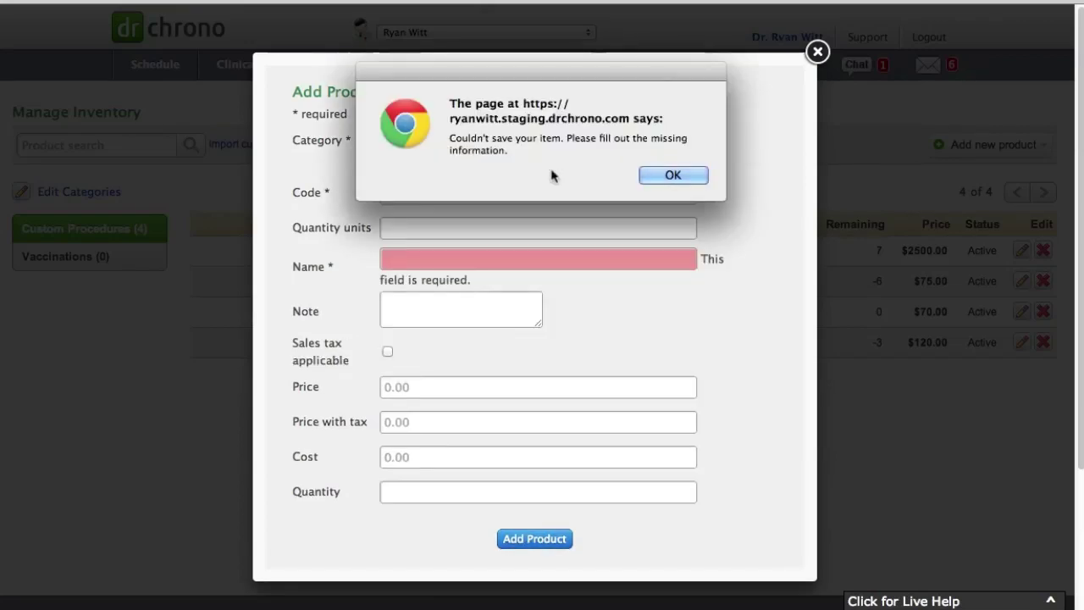
{"action": "left_click", "coordinate": [672, 175]}
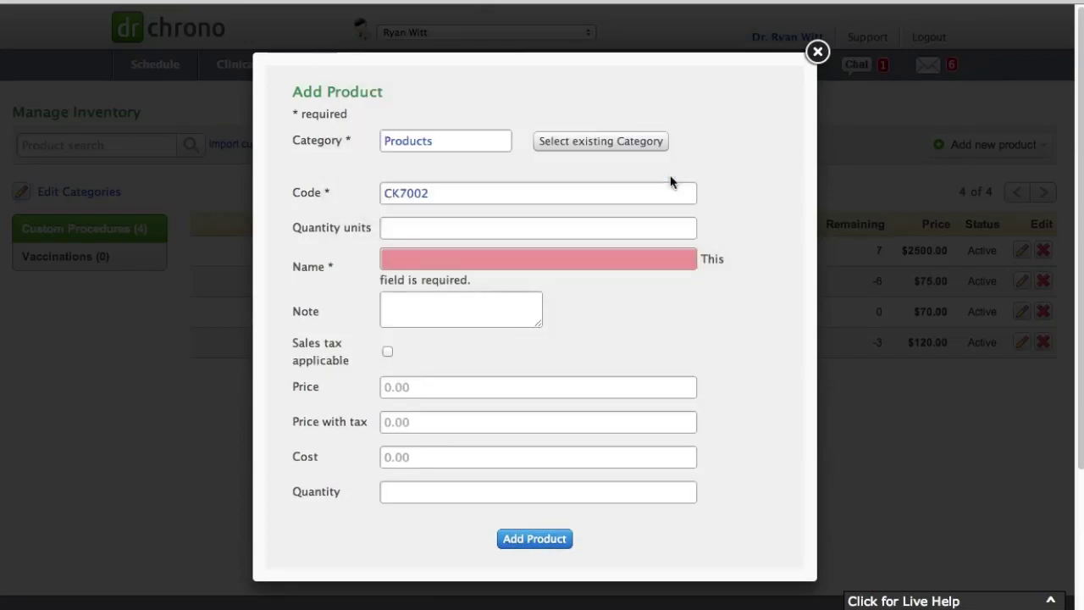
{"action": "left_click", "coordinate": [817, 52]}
Step: Start a new inventory product in a new category named Sunglasses and give it the code CK7003
{"action": "left_click", "coordinate": [978, 145]}
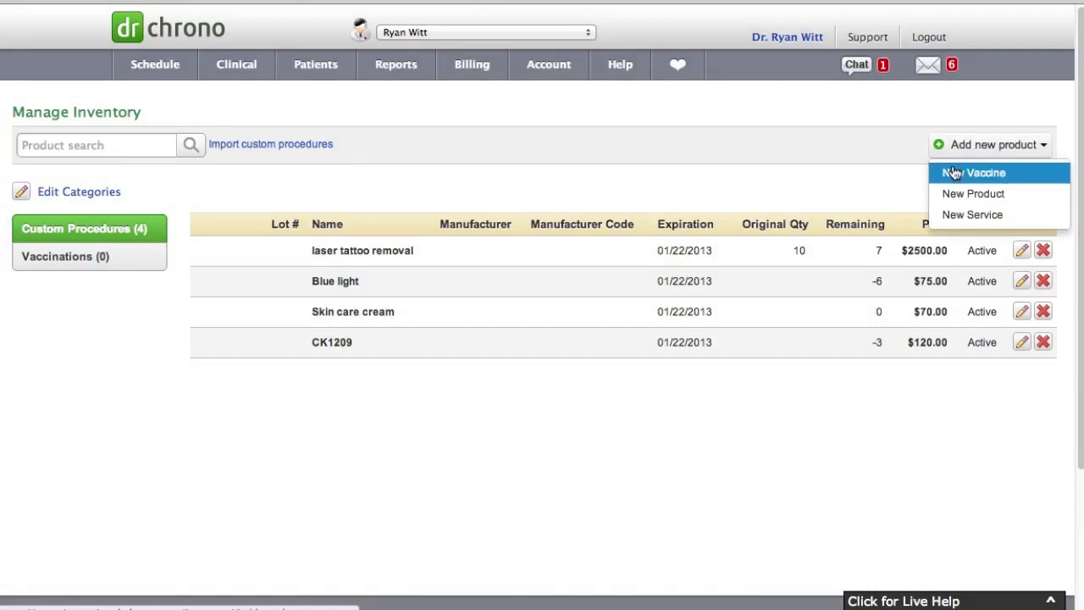
{"action": "left_click", "coordinate": [958, 193]}
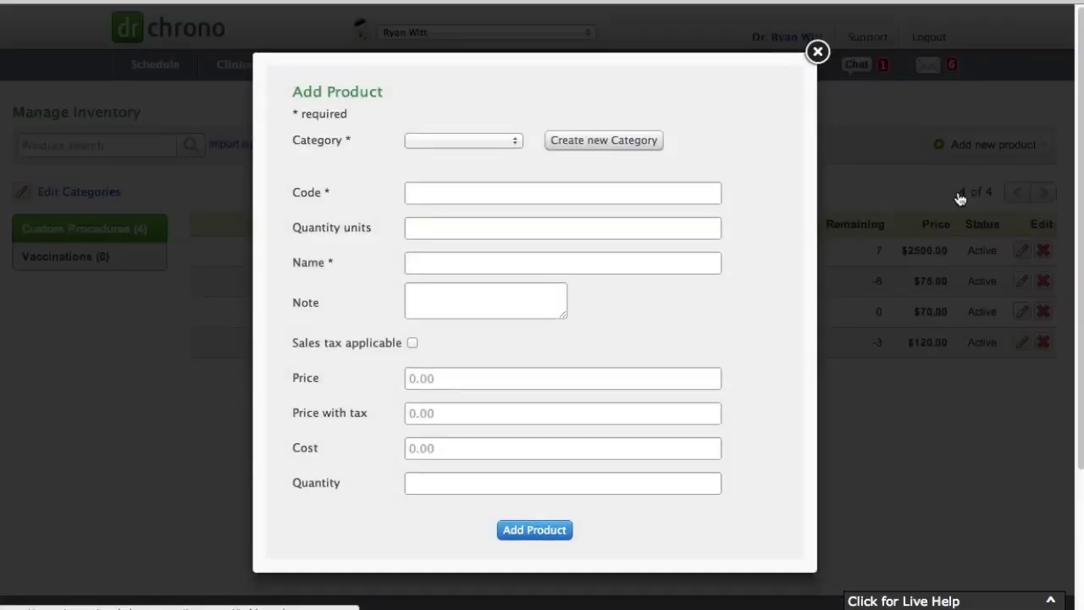
{"action": "left_click", "coordinate": [598, 141]}
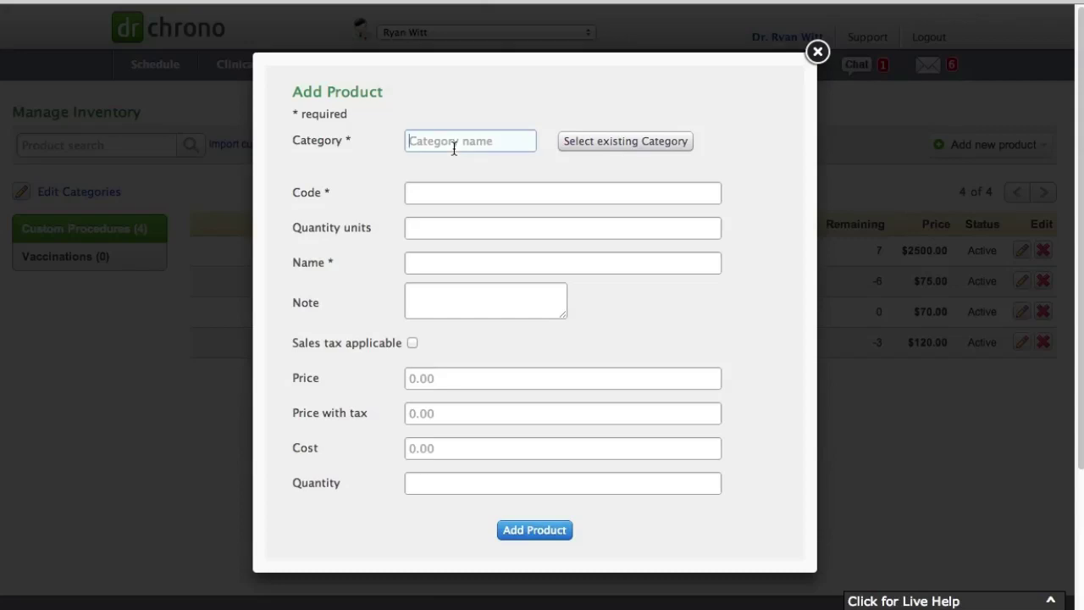
{"action": "type", "text": "S"}
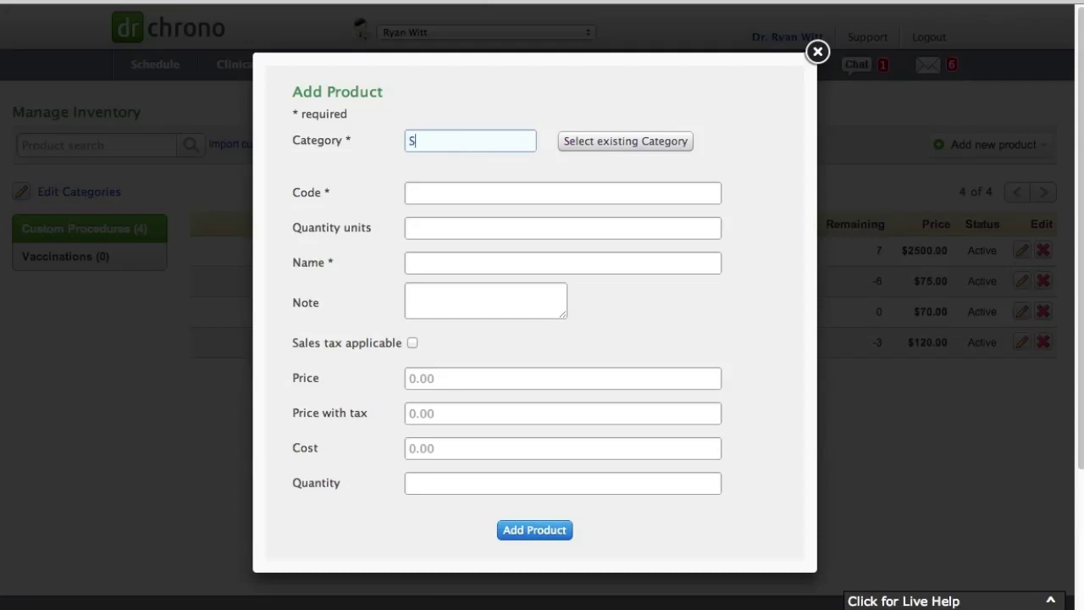
{"action": "type", "text": "unglasses"}
{"action": "key", "text": "Tab"}
{"action": "type", "text": "CK"}
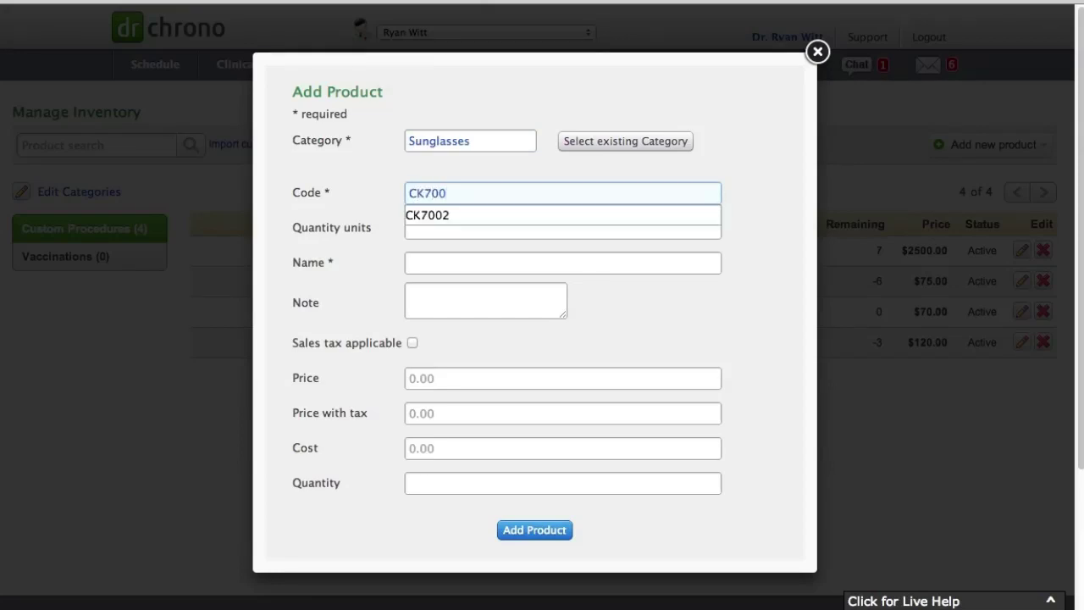
{"action": "type", "text": "3"}
Step: Name the new product "Calvin Klein Sunglasses Black with Tortious print"
{"action": "key", "text": "Tab"}
{"action": "key", "text": "Tab"}
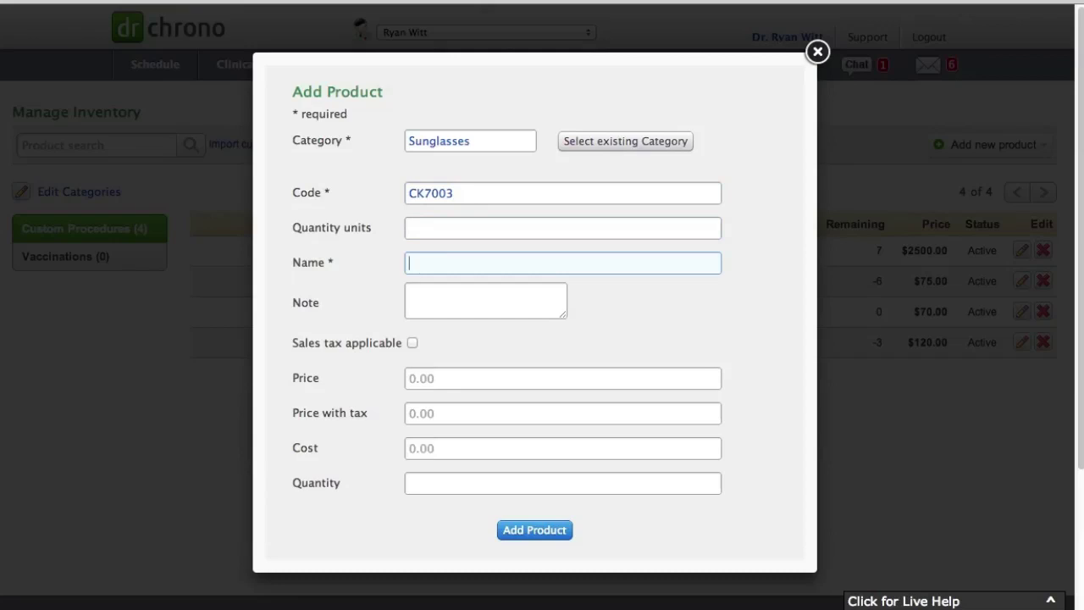
{"action": "type", "text": "Calvin Klein Sunglass"}
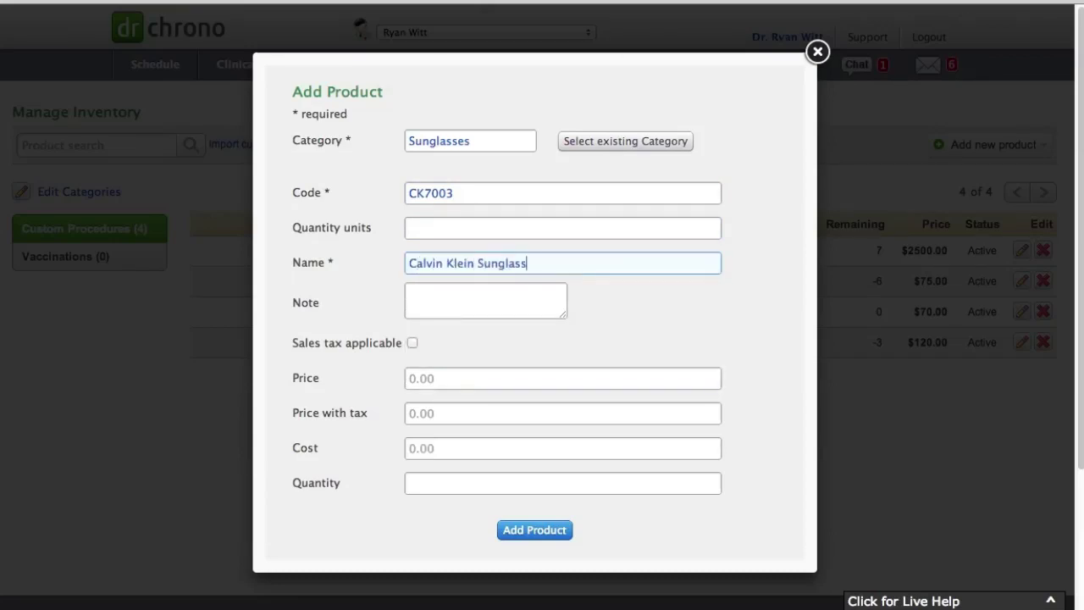
{"action": "type", "text": "es Black with Tortious p"}
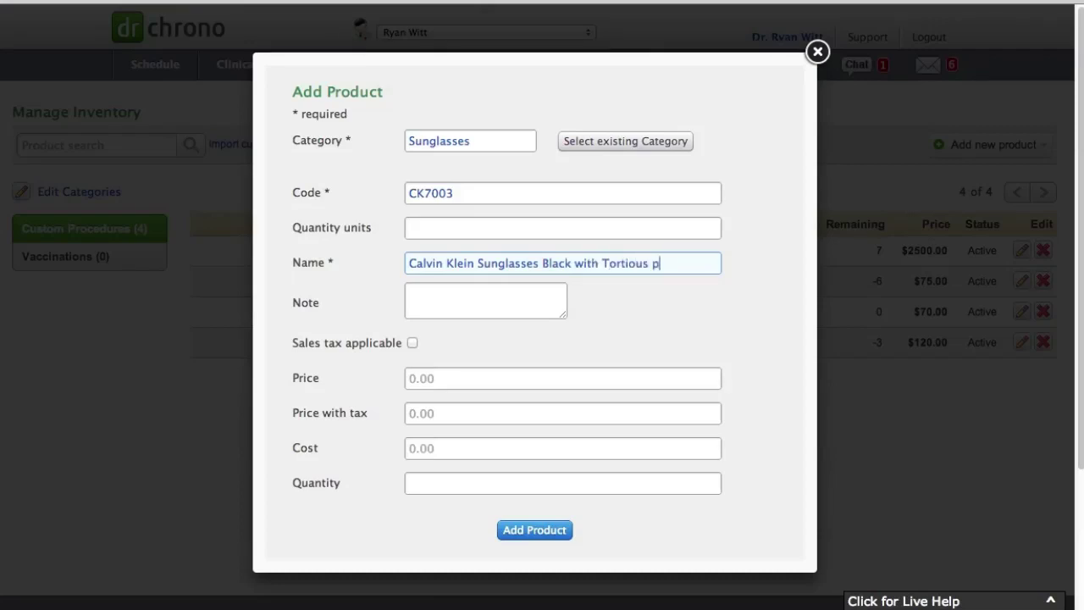
{"action": "type", "text": "rint"}
Step: Set both the price and the price with tax of the new sunglasses product to 275.00
{"action": "left_click", "coordinate": [410, 294]}
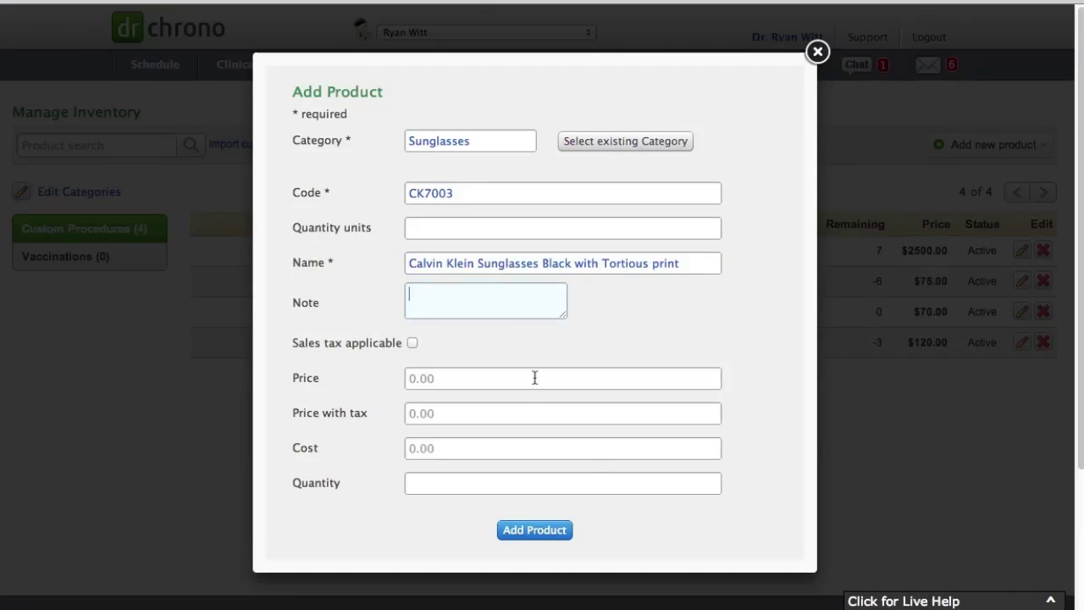
{"action": "type", "text": "27"}
{"action": "type", "text": "275.000"}
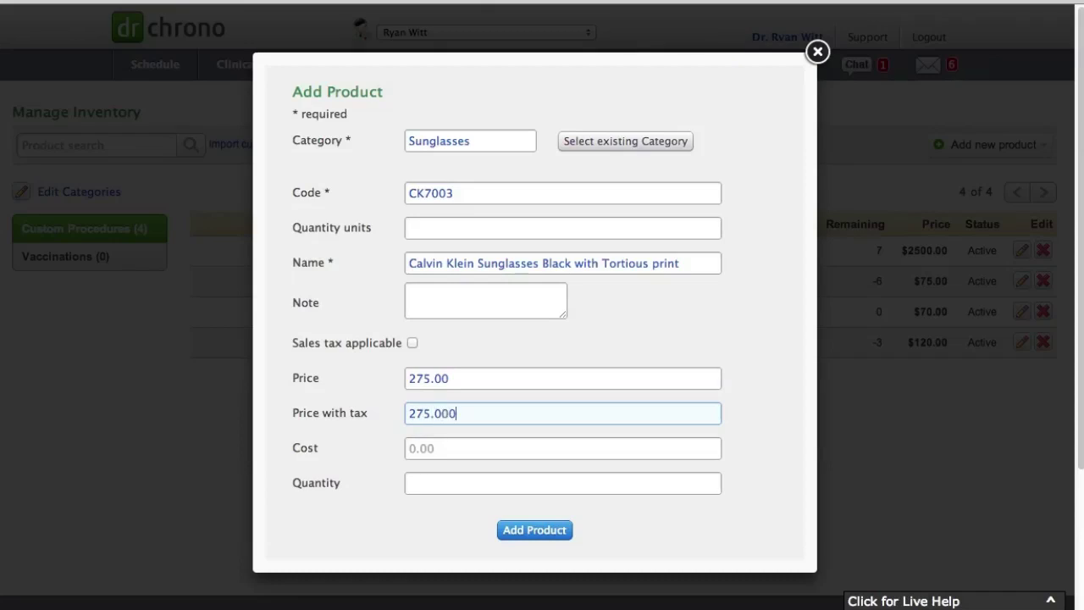
{"action": "key", "text": "Tab"}
{"action": "left_click", "coordinate": [520, 414]}
{"action": "key", "text": "BackSpace"}
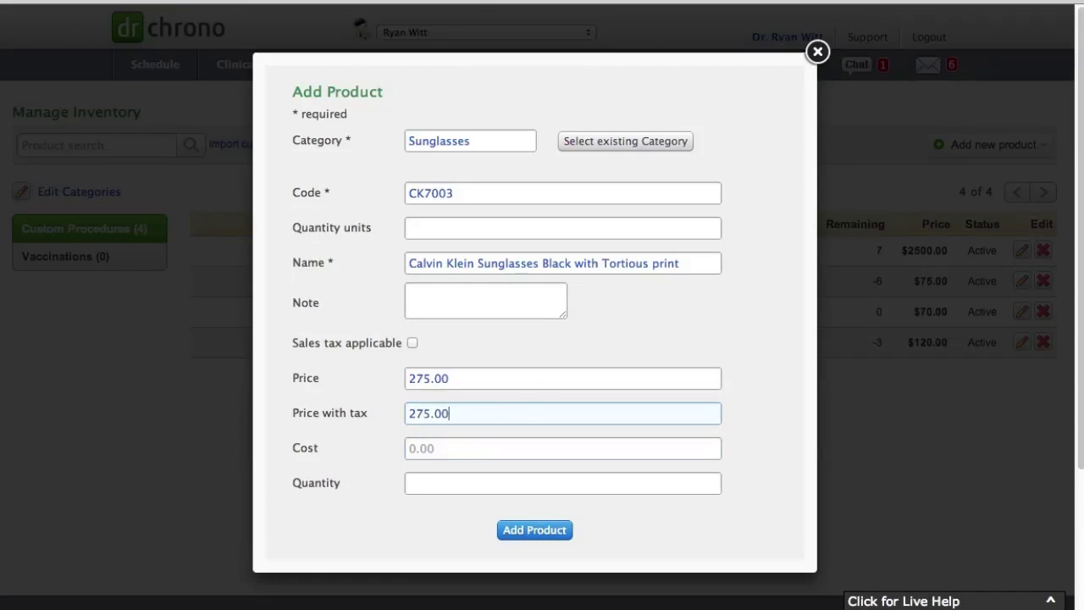
Step: Enter a cost of 180.00 and a quantity of 12 for the sunglasses, and close the form without adding the product
{"action": "key", "text": "Tab"}
{"action": "type", "text": "180.00"}
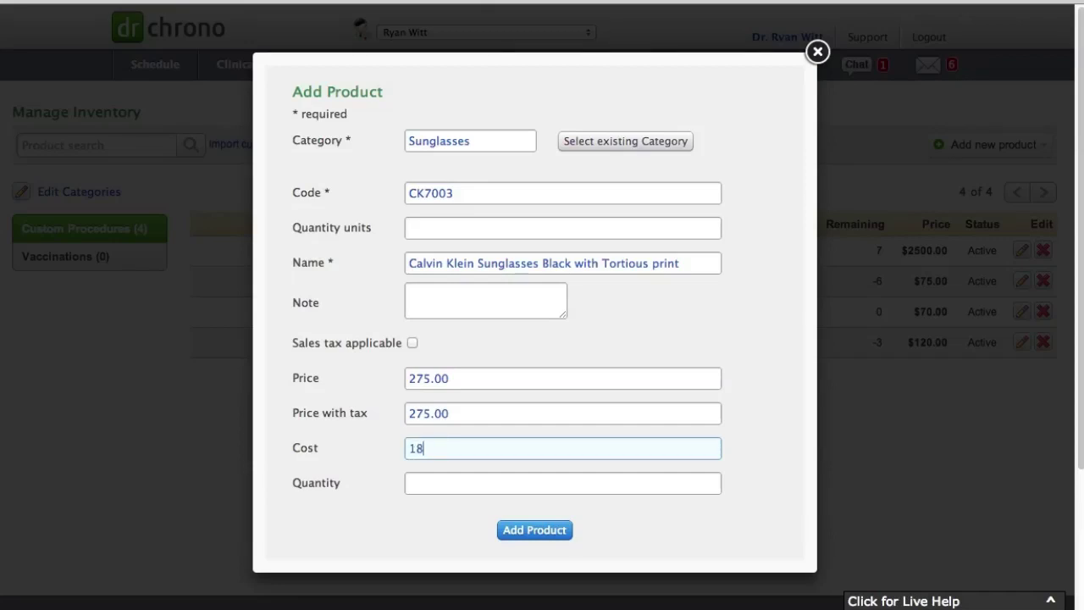
{"action": "key", "text": "Tab"}
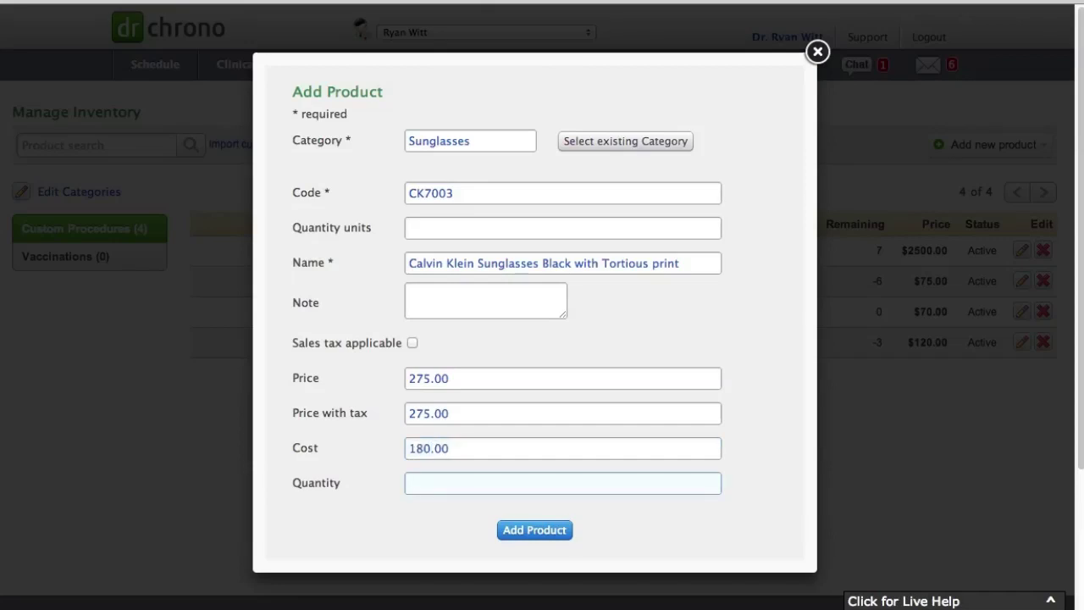
{"action": "type", "text": "12"}
{"action": "left_click", "coordinate": [815, 54]}
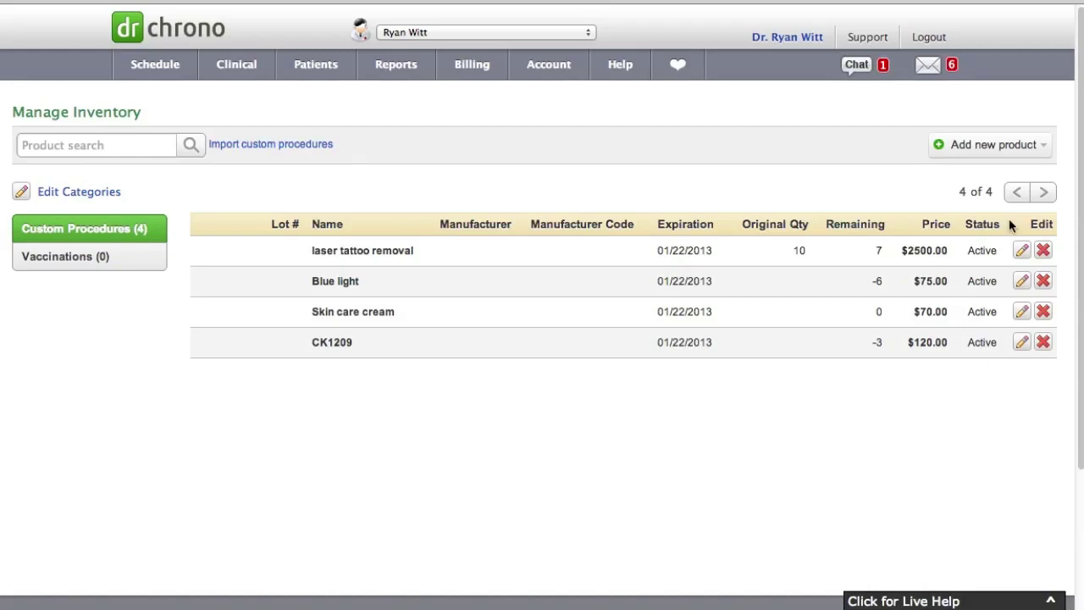
Step: Examine the category choices in a blank new service form, close it without adding a service, and review the available item types
{"action": "left_click", "coordinate": [1000, 144]}
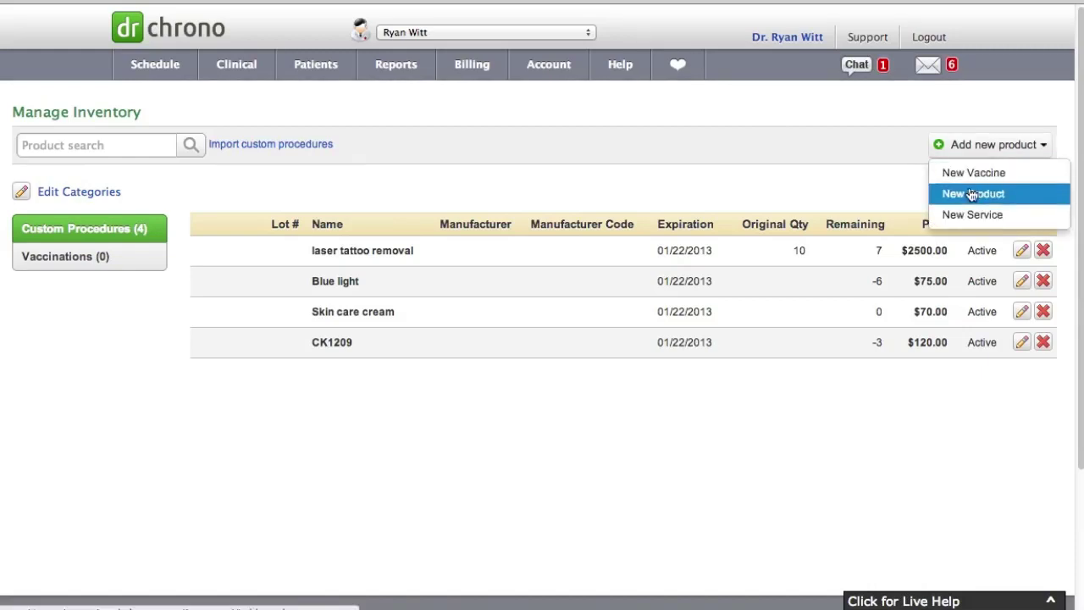
{"action": "left_click", "coordinate": [972, 216]}
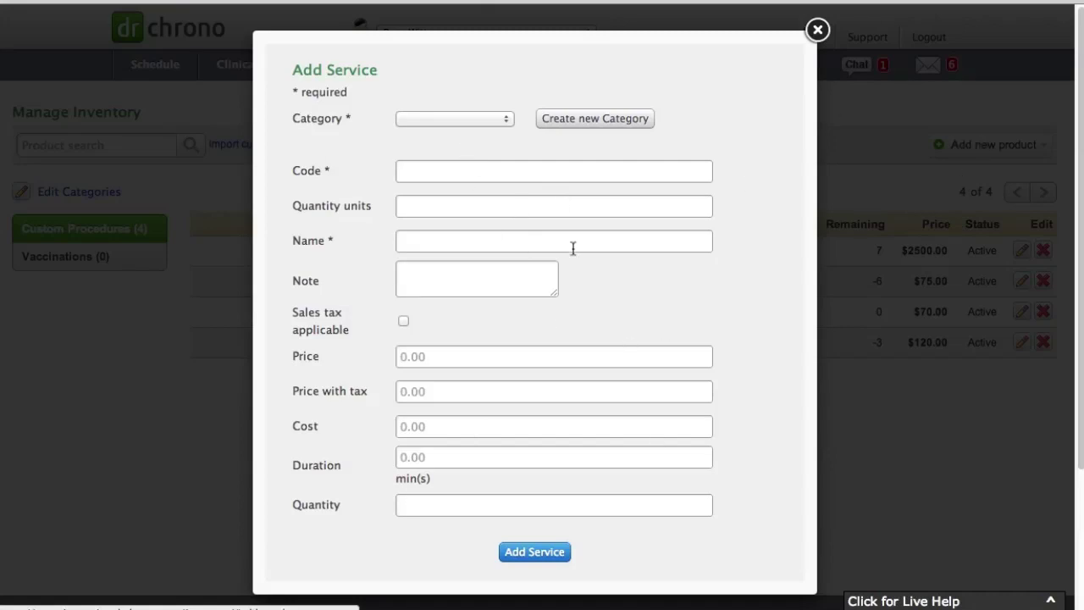
{"action": "left_click", "coordinate": [482, 119]}
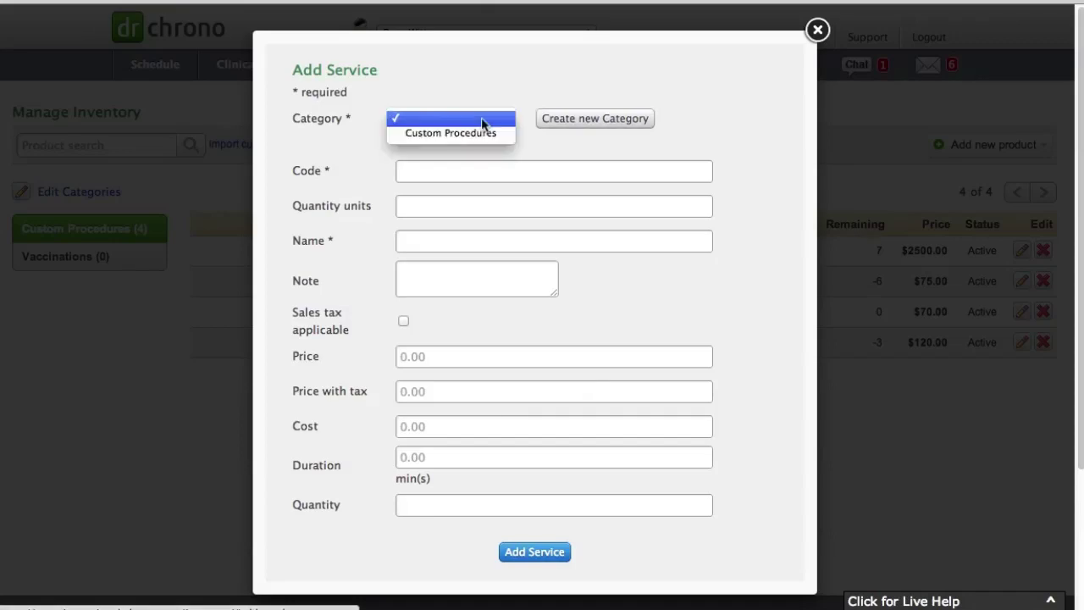
{"action": "left_click", "coordinate": [817, 30]}
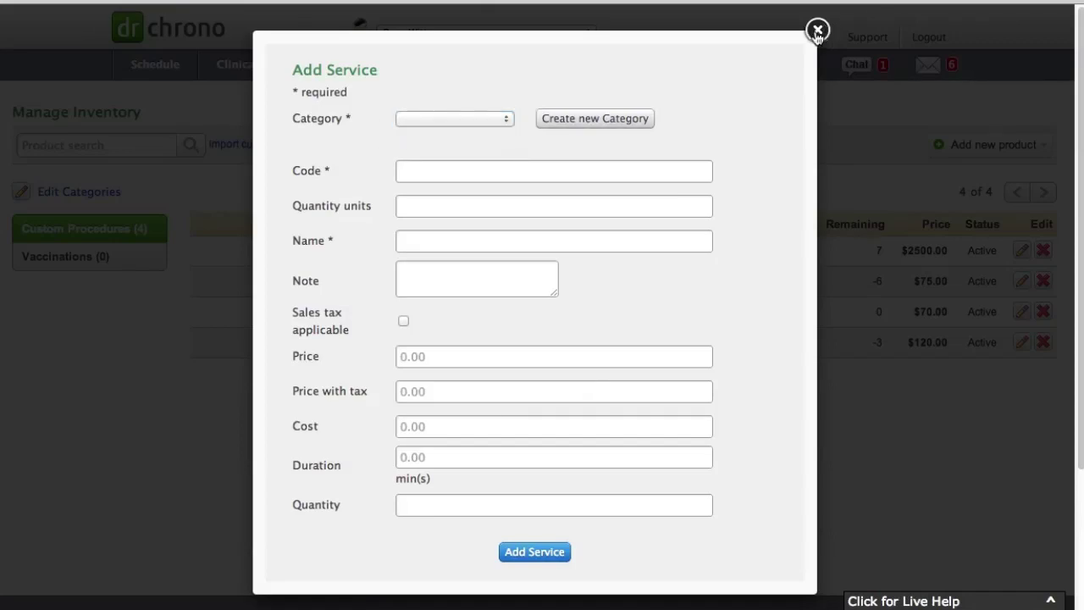
{"action": "left_click", "coordinate": [818, 31]}
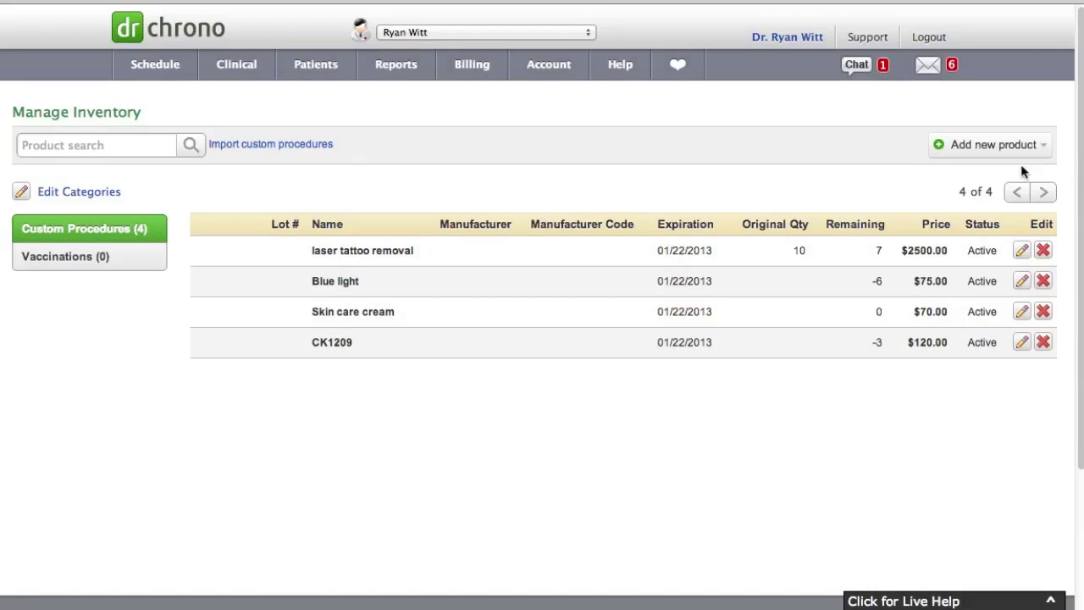
{"action": "left_click", "coordinate": [1021, 148]}
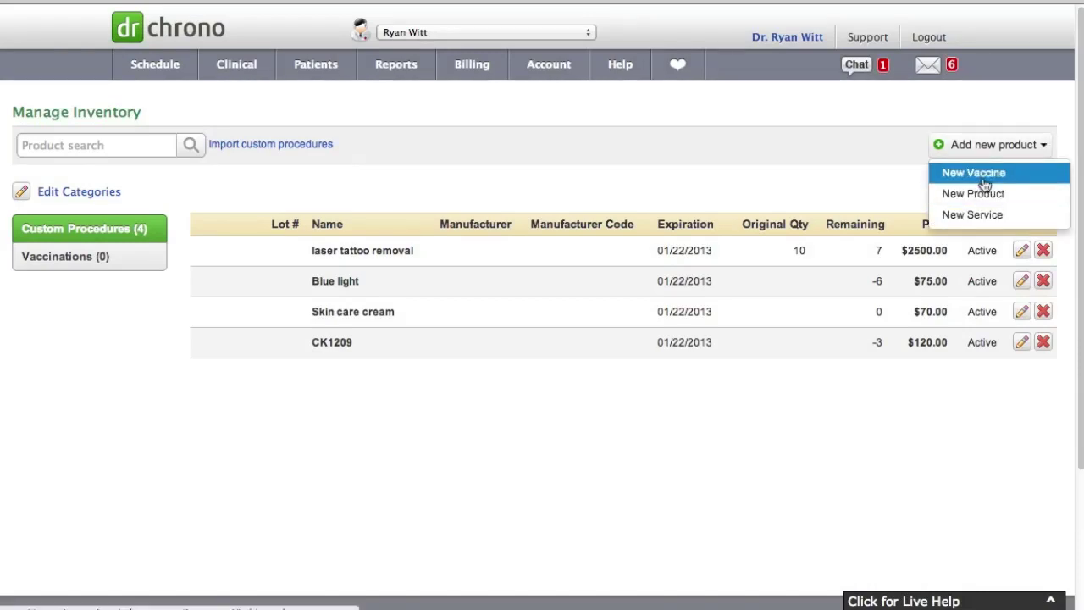
Step: Rename the Custom Procedures inventory category to "Custom Procedures/Services" and finish editing the categories
{"action": "left_click", "coordinate": [81, 196]}
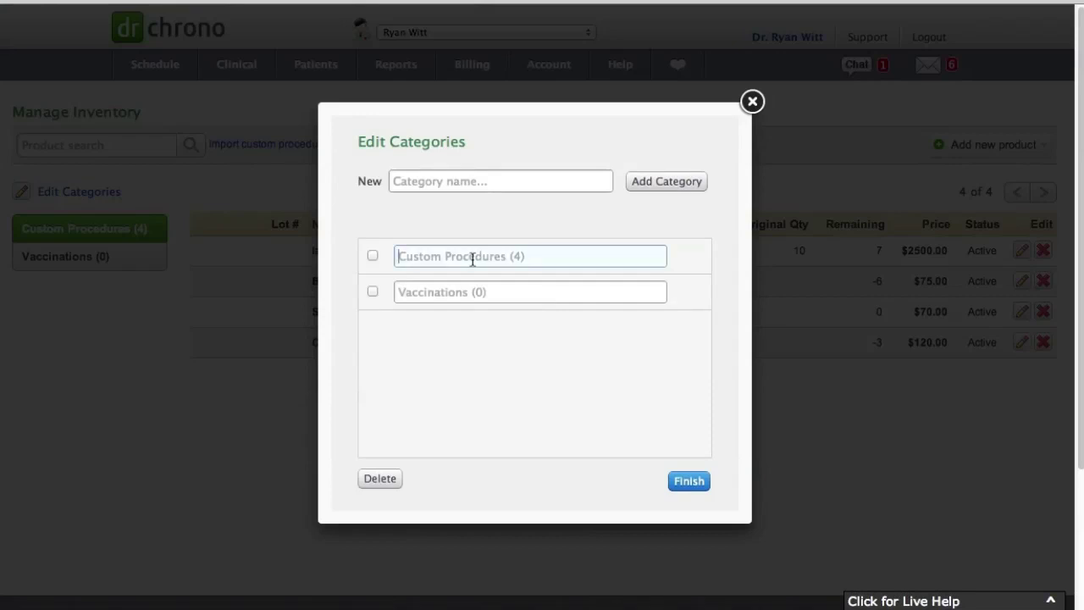
{"action": "type", "text": "f"}
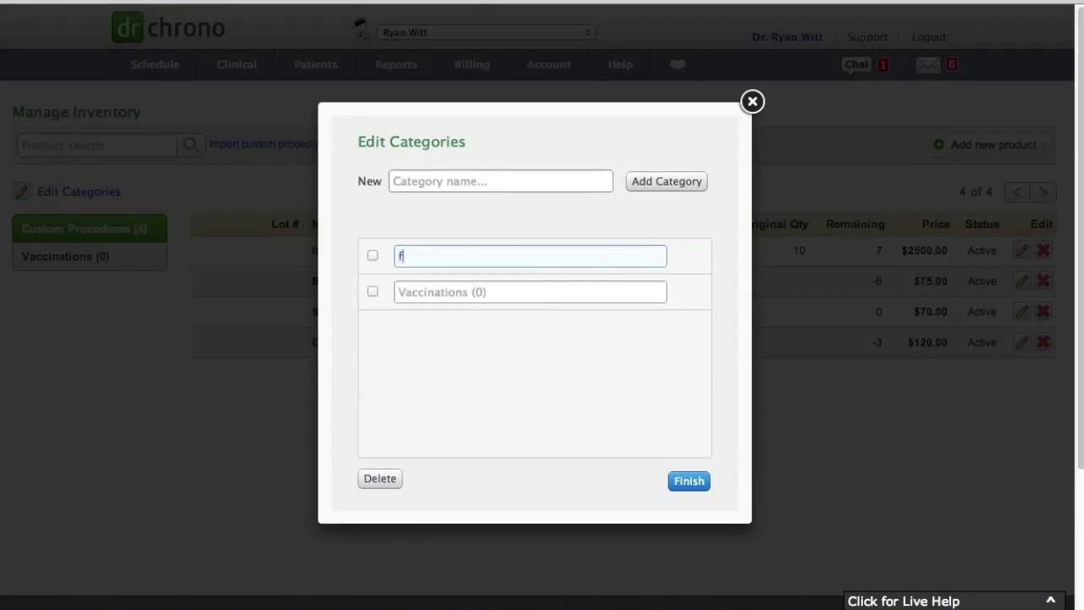
{"action": "key", "text": "BackSpace"}
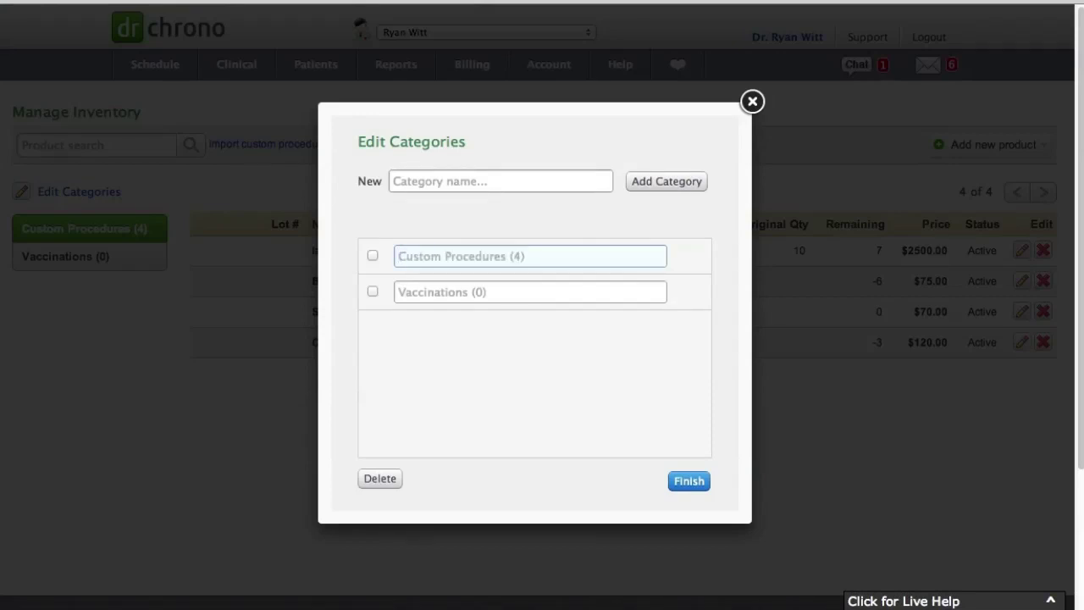
{"action": "type", "text": "Cus"}
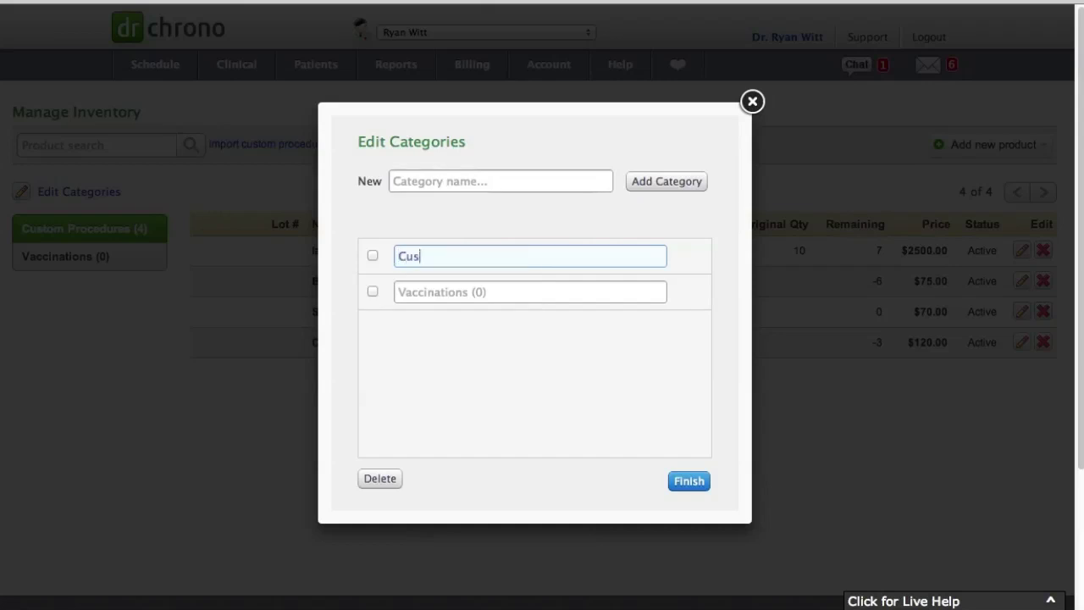
{"action": "type", "text": "tom Procedures/Services"}
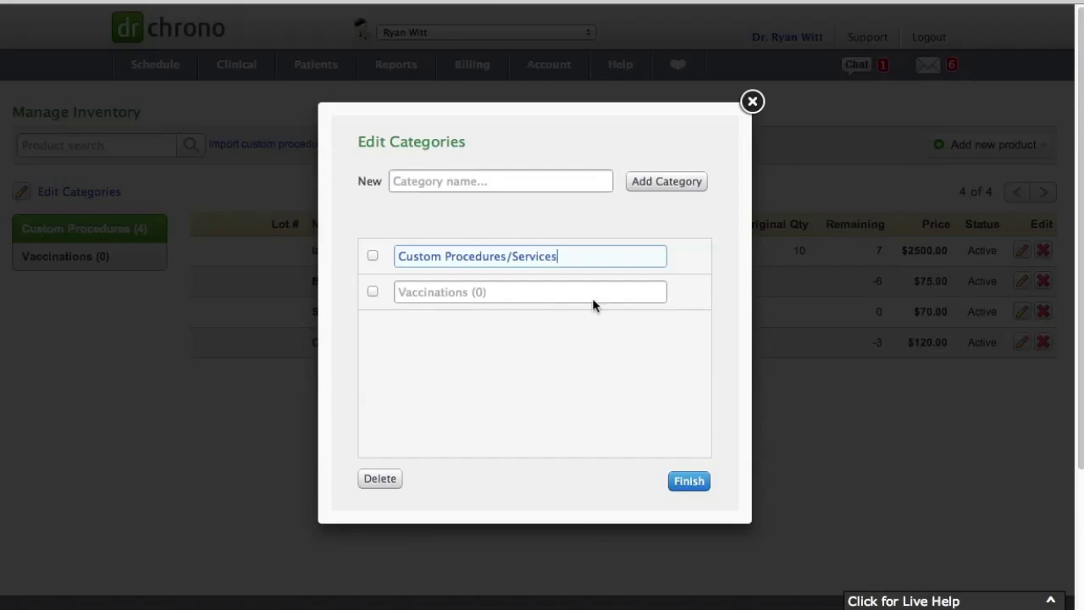
{"action": "left_click", "coordinate": [691, 485]}
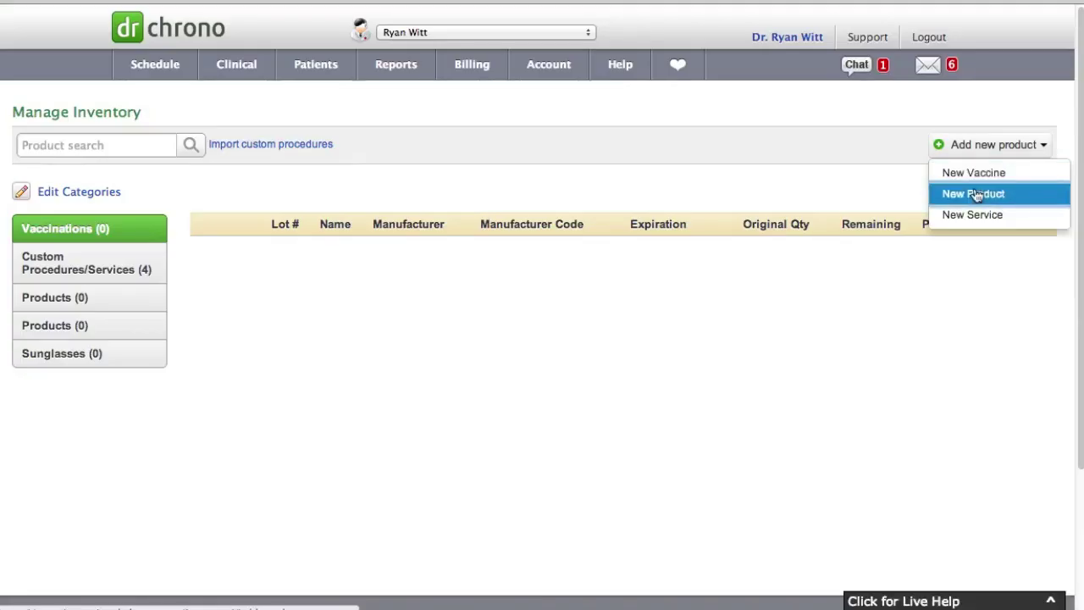
Step: Look over a blank new product form and close it, and list the items in the Custom Procedures/Services category
{"action": "left_click", "coordinate": [974, 194]}
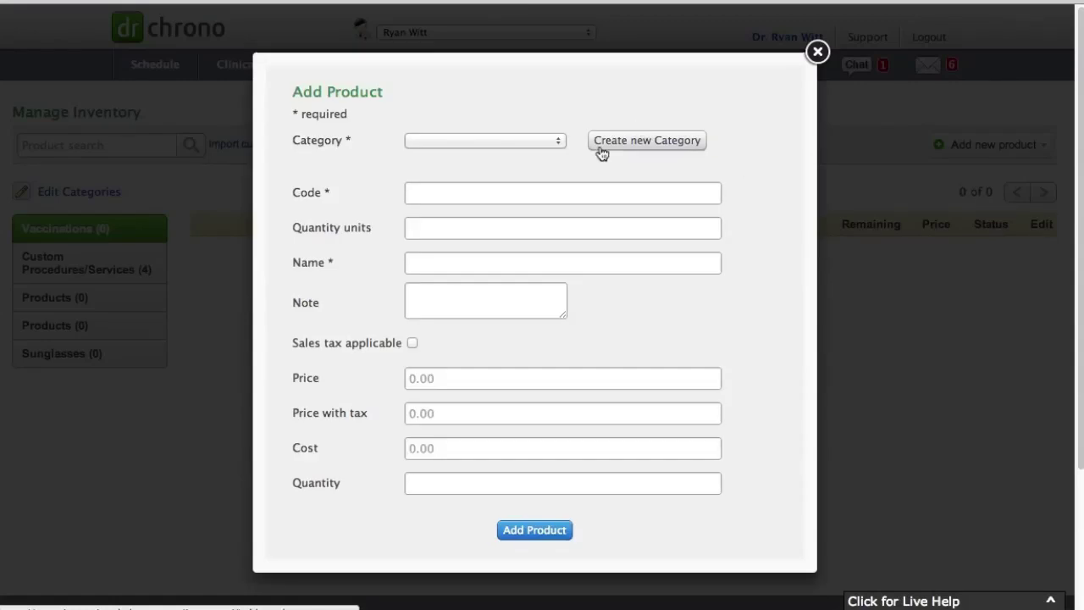
{"action": "left_click", "coordinate": [593, 141]}
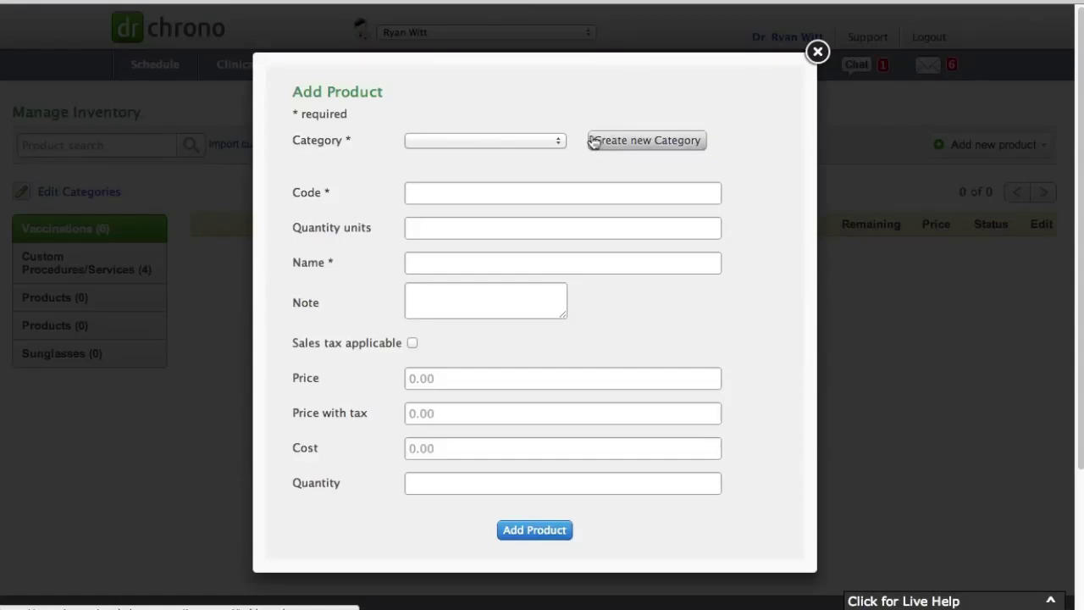
{"action": "left_click", "coordinate": [533, 200]}
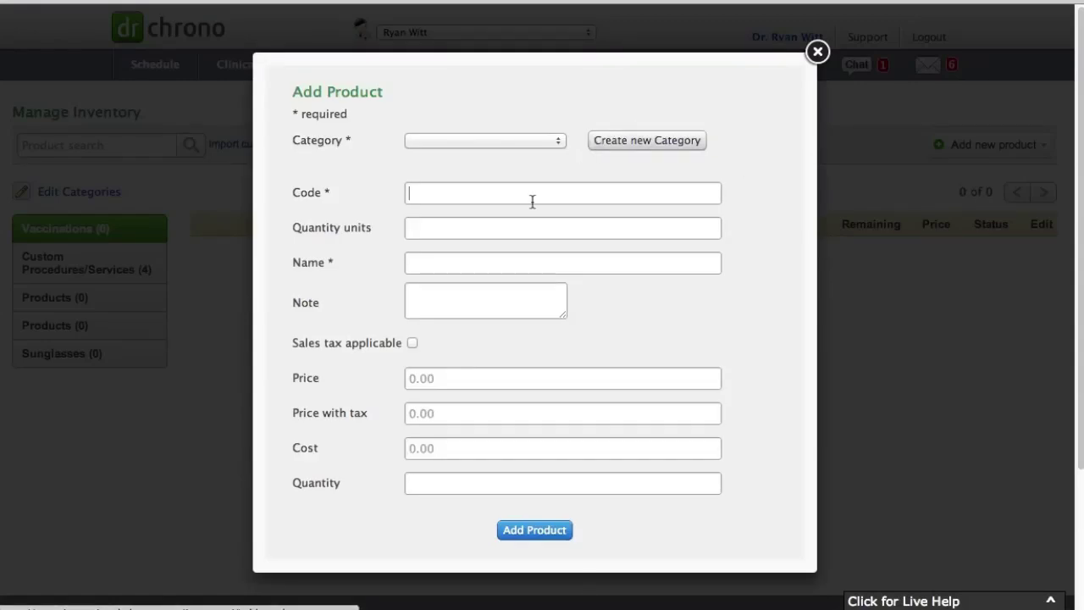
{"action": "left_click", "coordinate": [818, 51]}
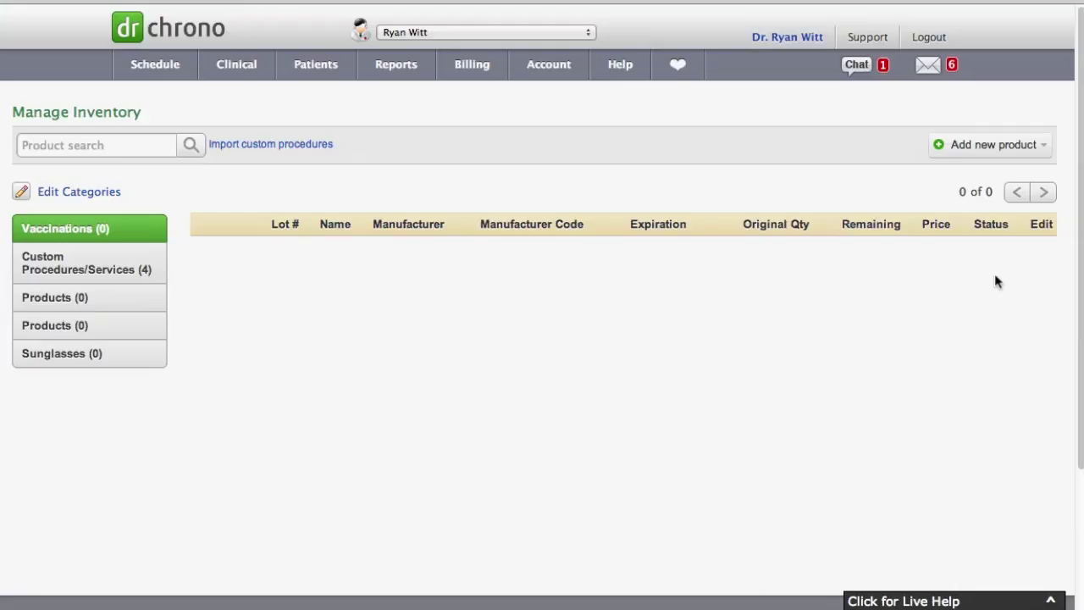
{"action": "left_click", "coordinate": [125, 274]}
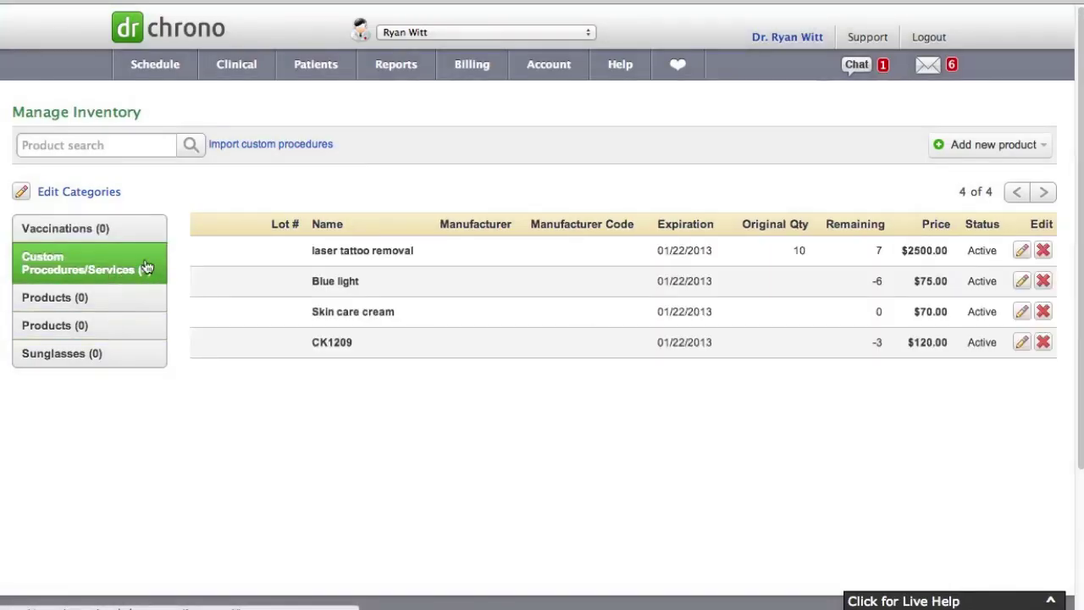